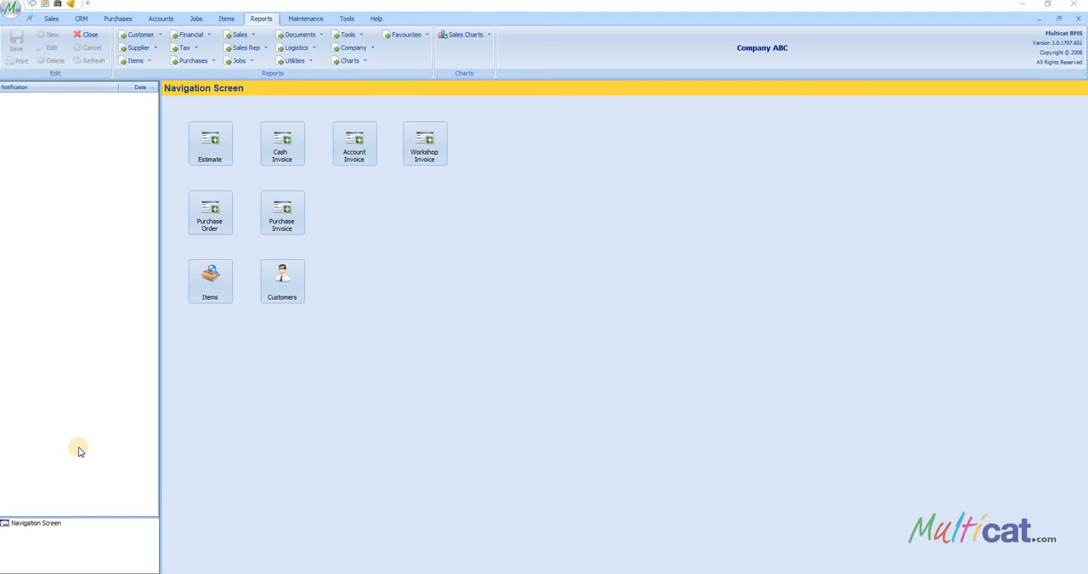
Search the item list for "manufactu" and examine the general details of MANUFACTURING JOB CARD ITEM
left_click(227, 19)
left_click(245, 35)
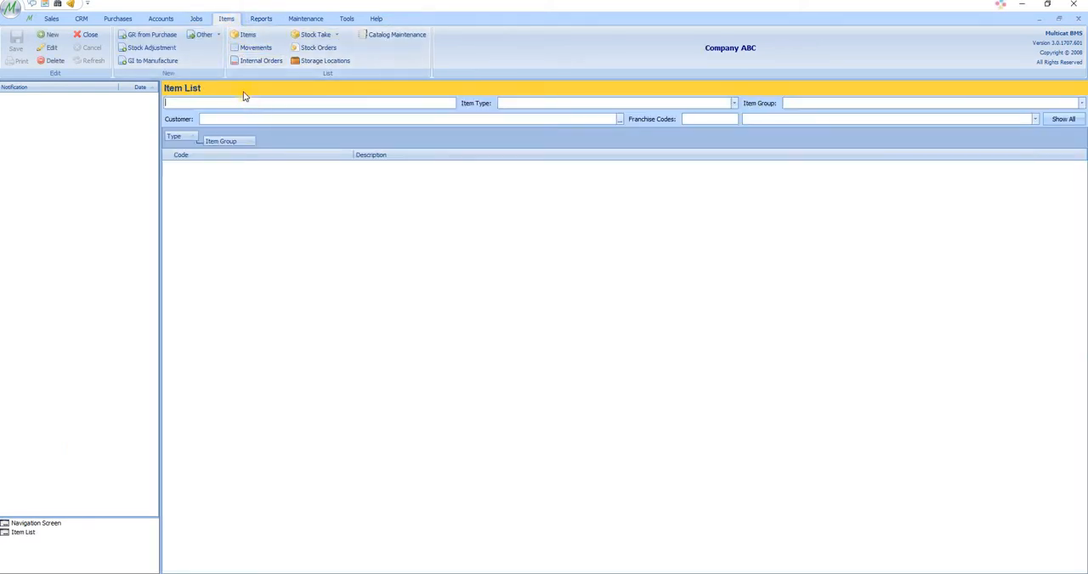
type("manufactu")
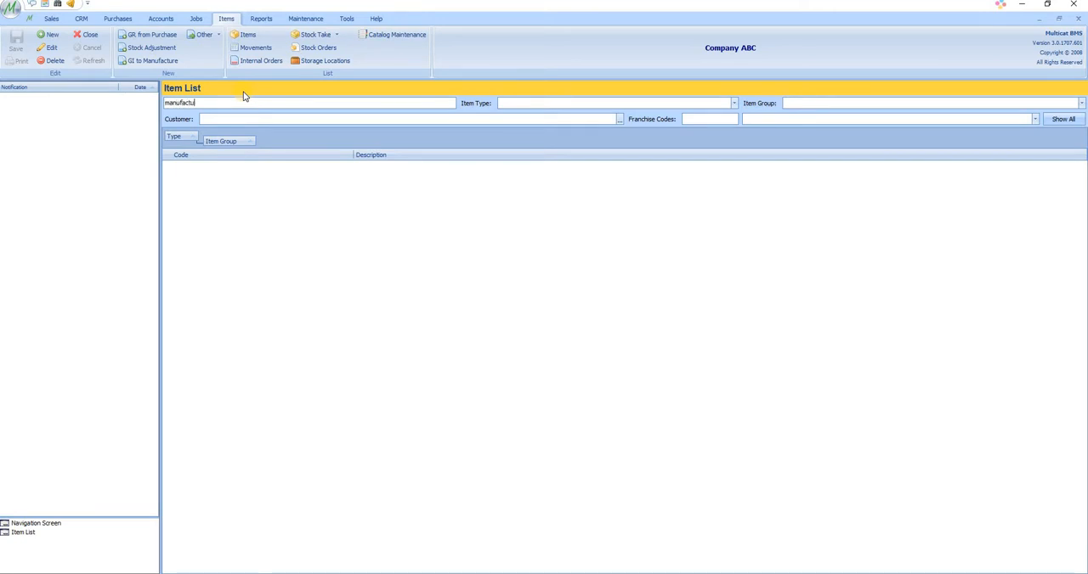
key("Return")
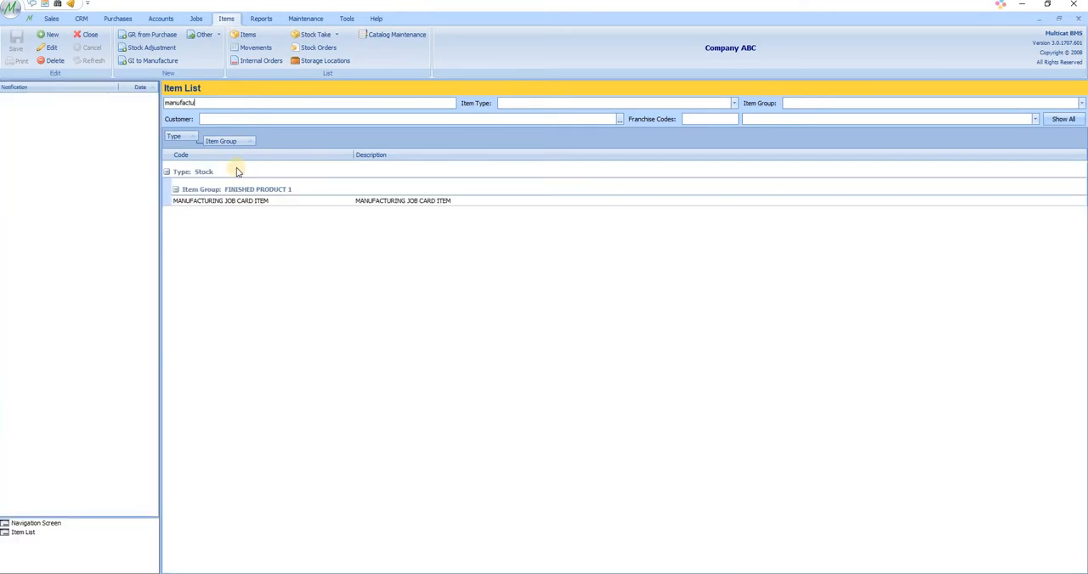
left_click(244, 202)
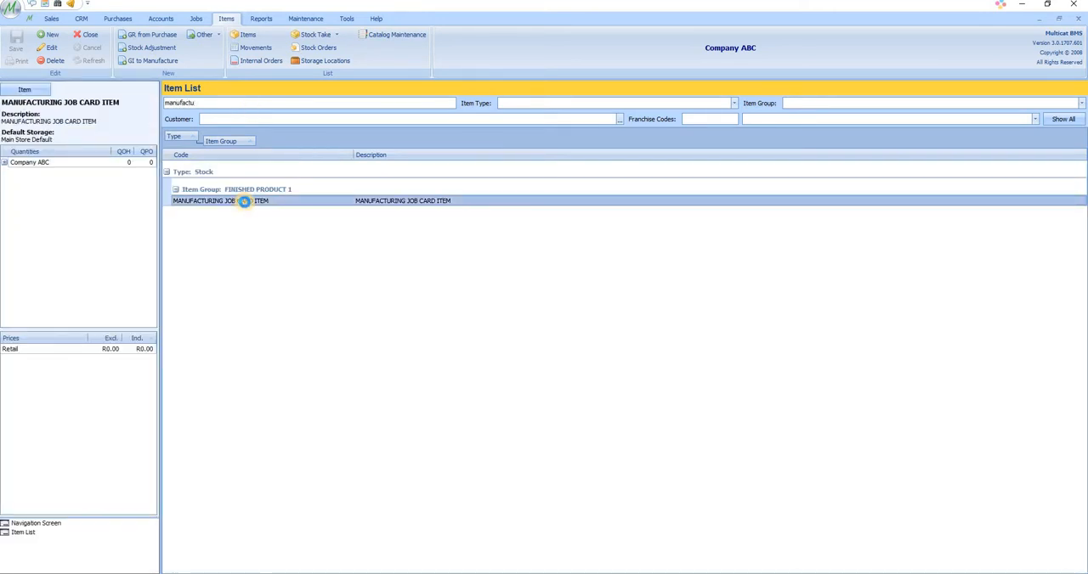
double_click(244, 202)
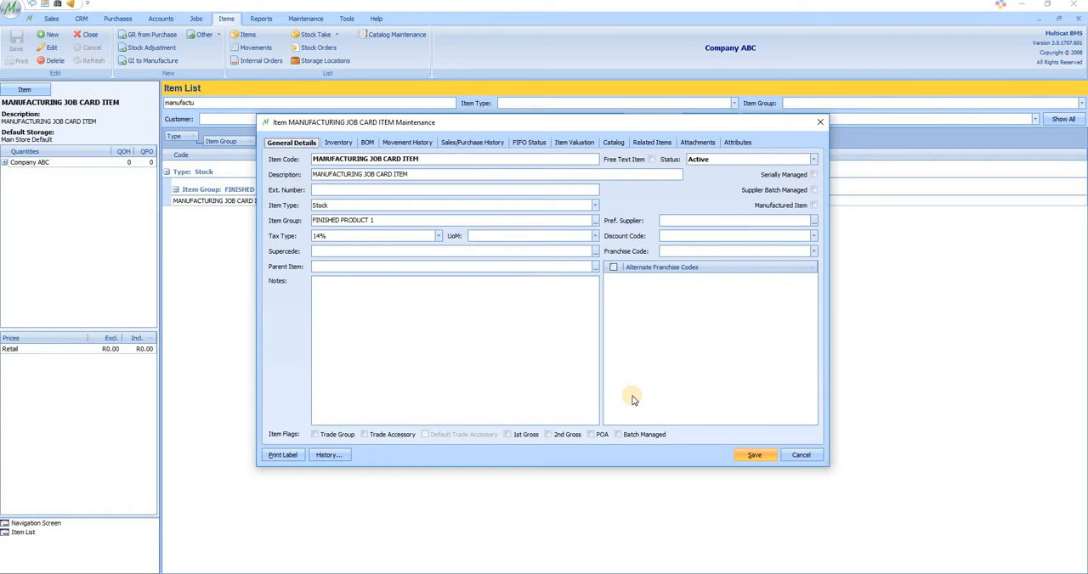
left_click(820, 124)
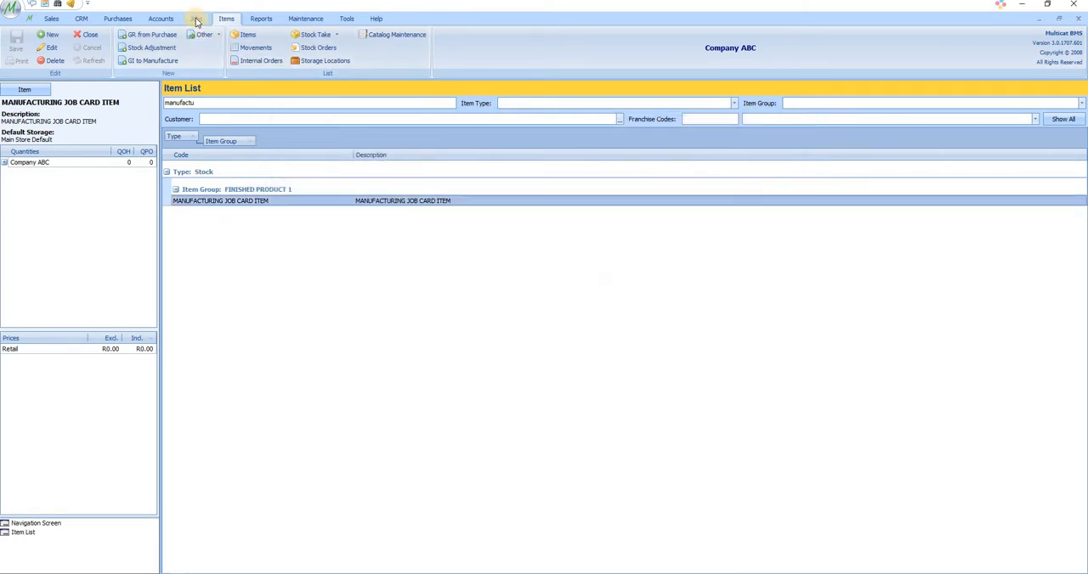
Start a new manufacture job card from the list of manufacture jobs
left_click(196, 19)
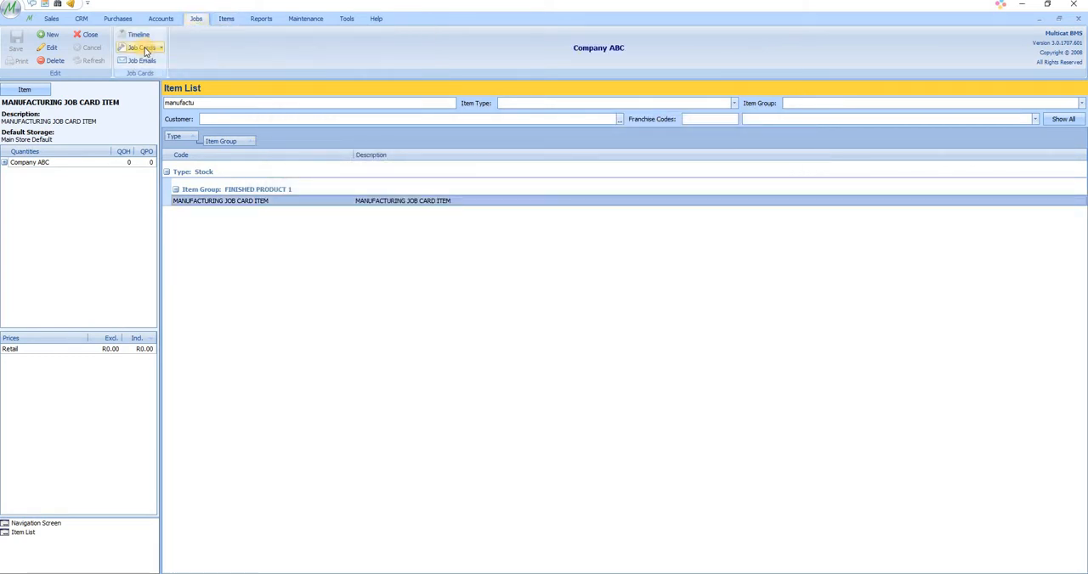
left_click(146, 50)
left_click(133, 111)
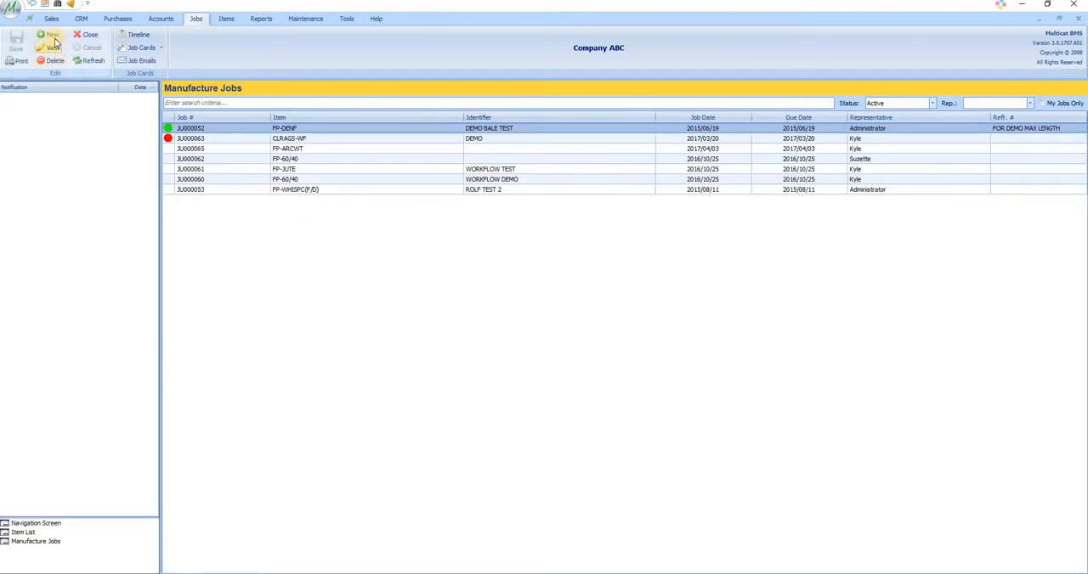
left_click(52, 36)
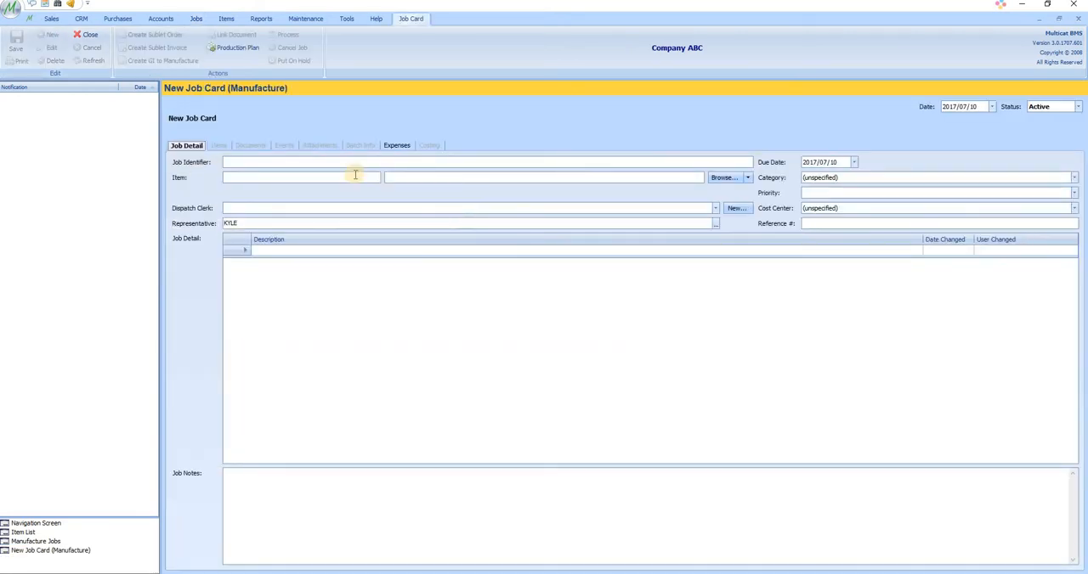
Set the new job card's item to MANUFACTURING JOB CARD ITEM by searching the item data for "manufa"
left_click(264, 164)
left_click(724, 178)
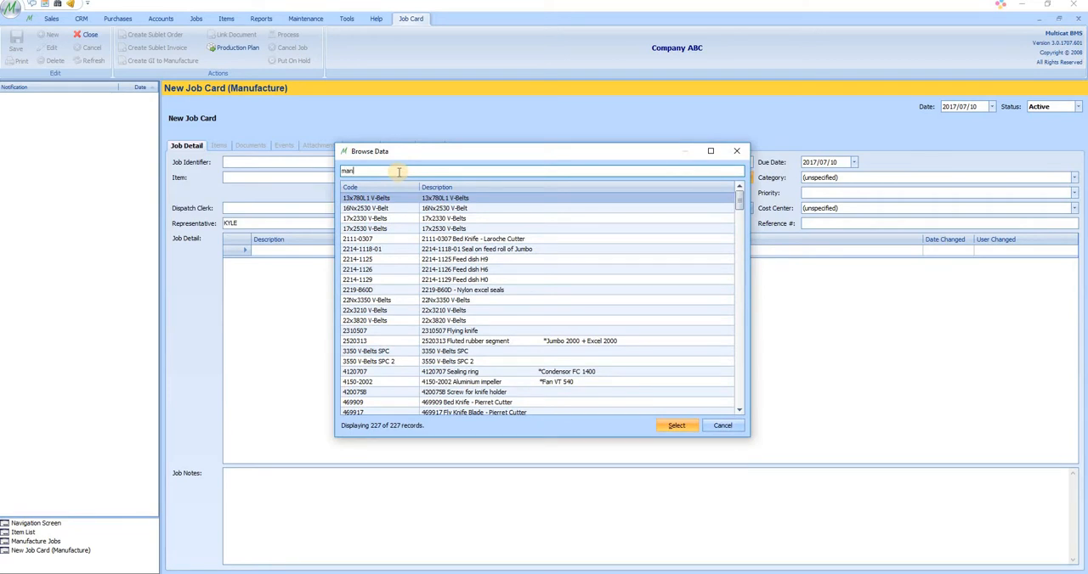
type("manufa")
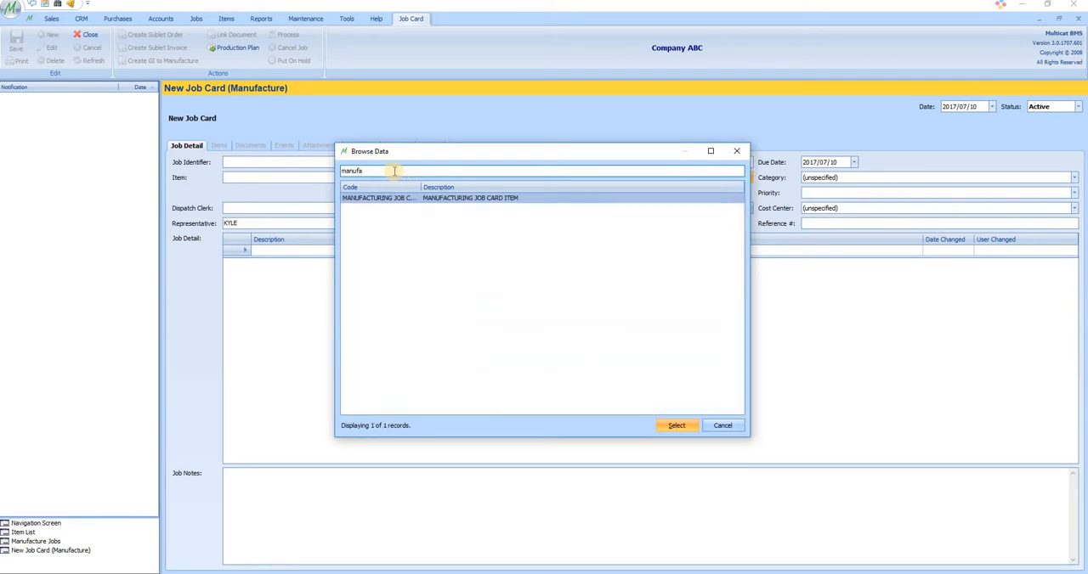
double_click(446, 201)
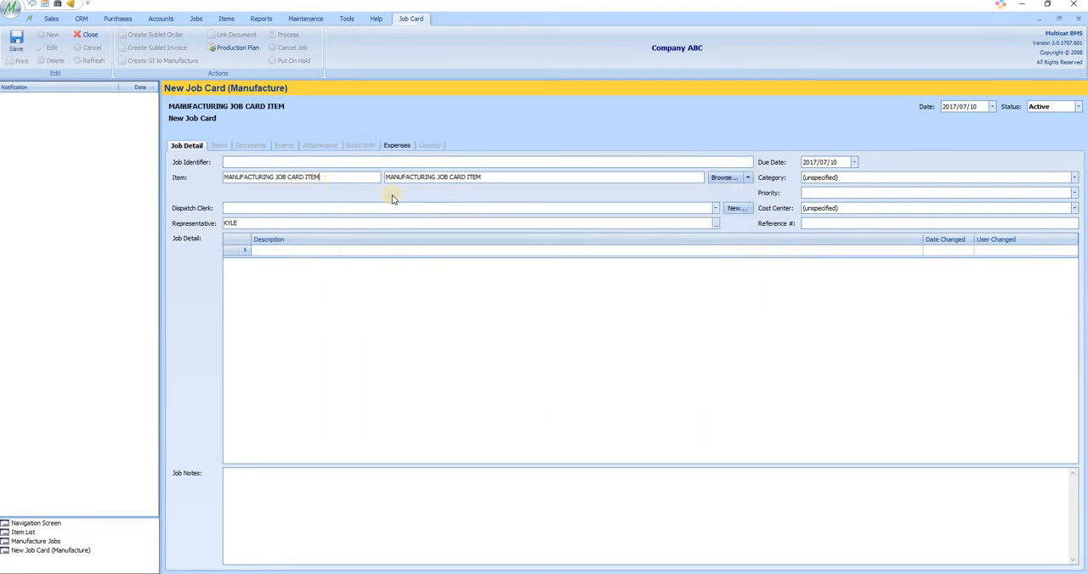
left_click(748, 179)
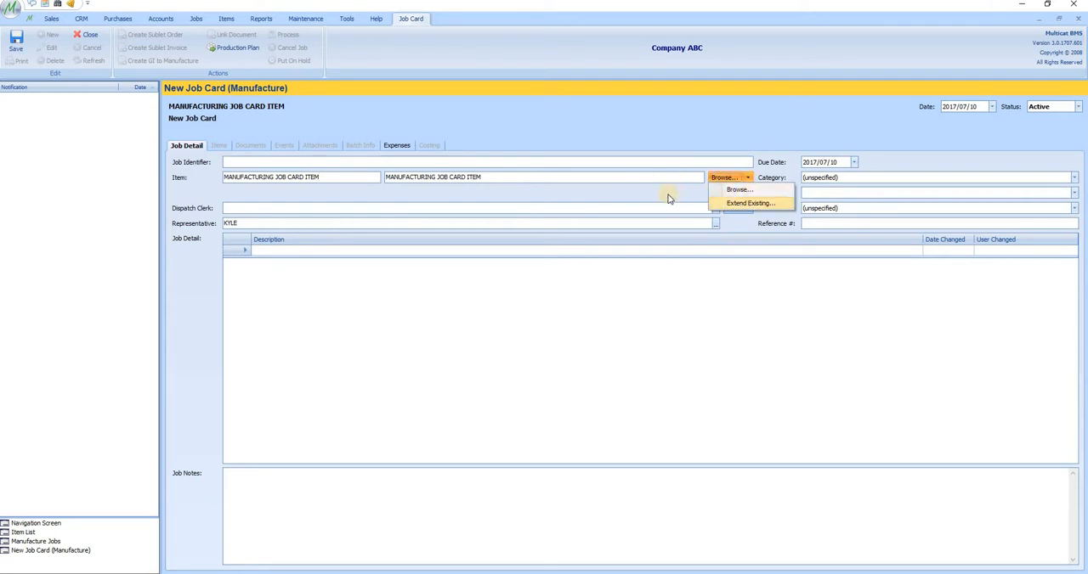
left_click(503, 181)
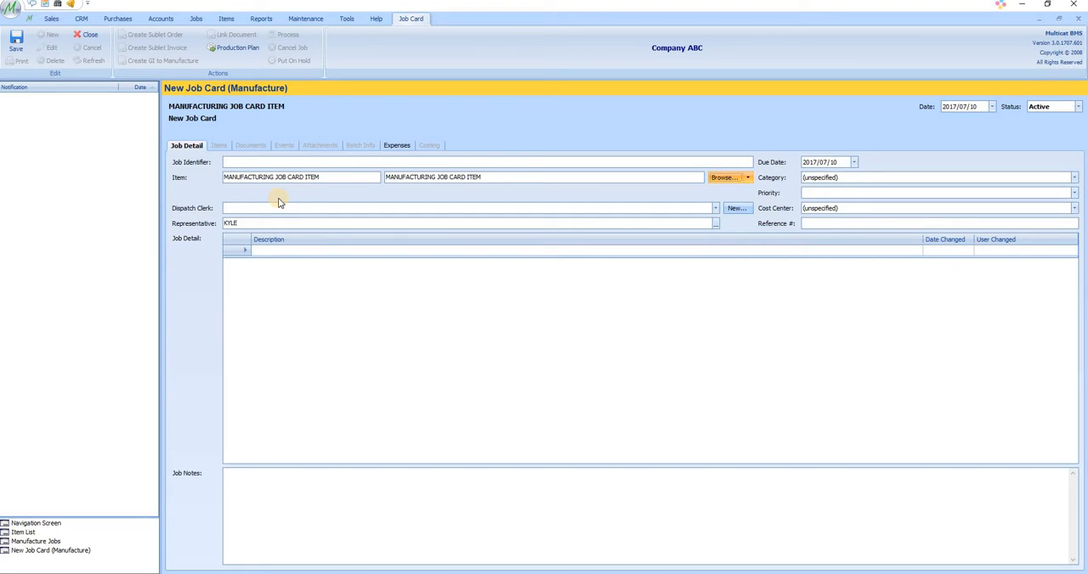
left_click(714, 208)
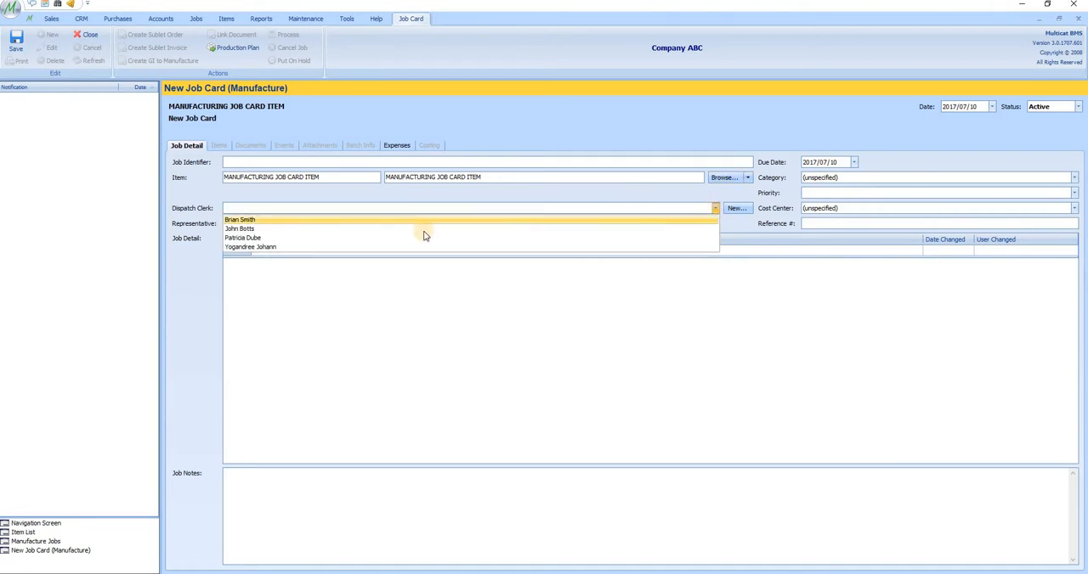
left_click(406, 272)
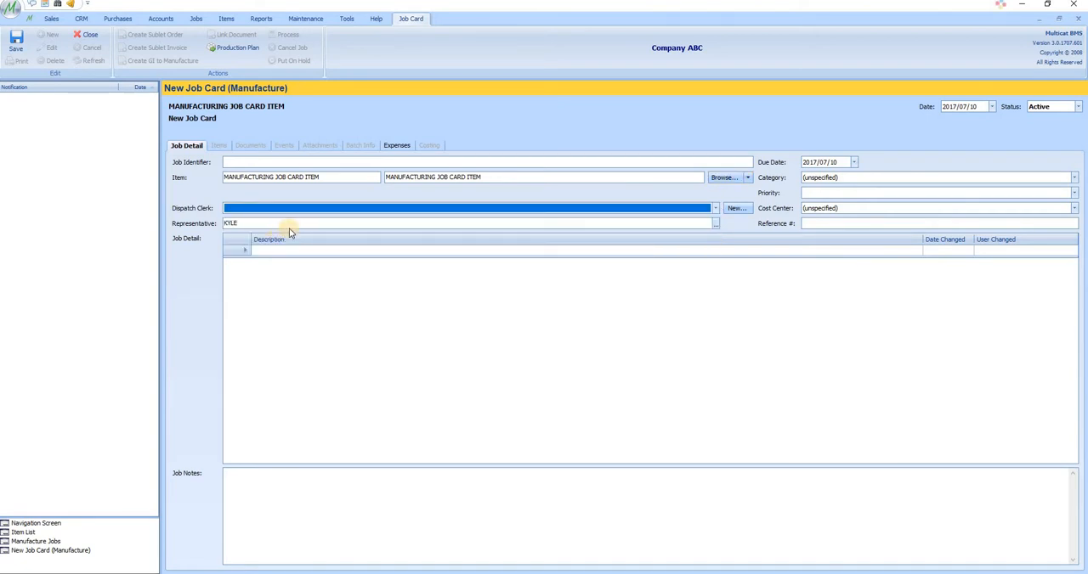
Enter MANUFACTURING JOB DEMO as the job identifier and save the job card
left_click(370, 162)
type("MAN")
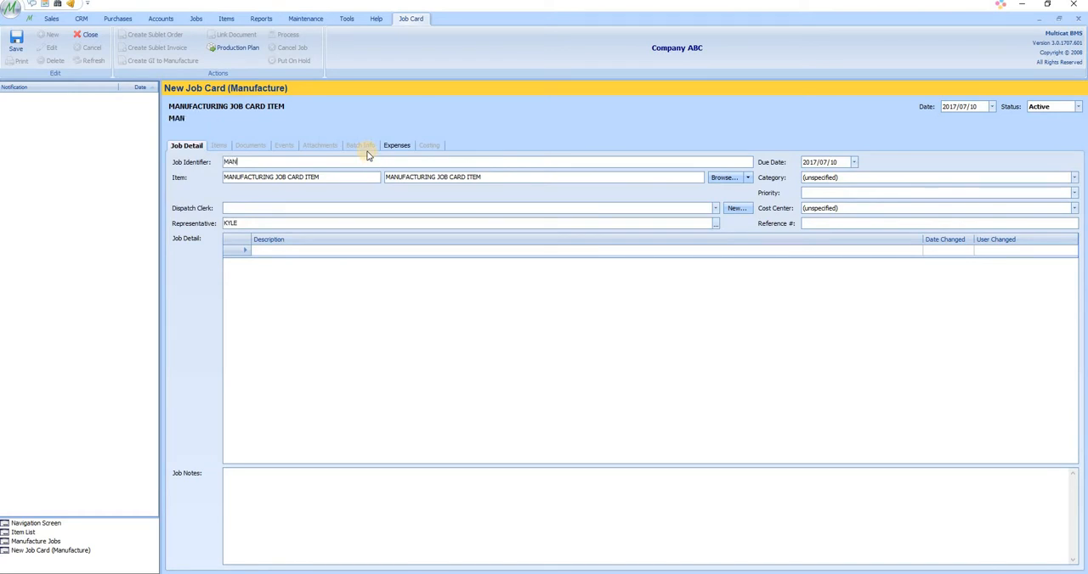
type("UFACTURING JOB")
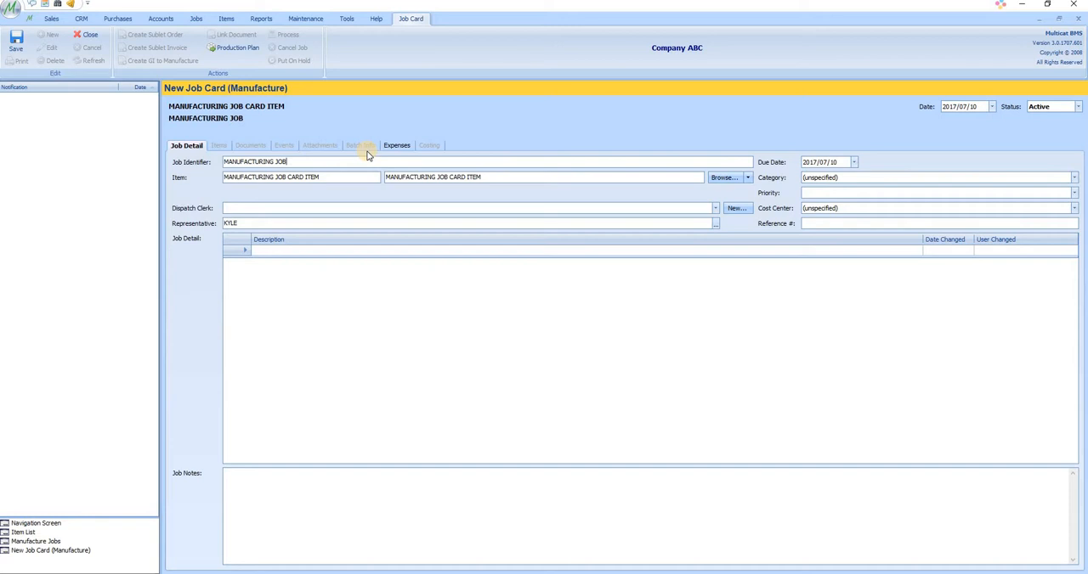
type(" DEMO")
left_click(17, 42)
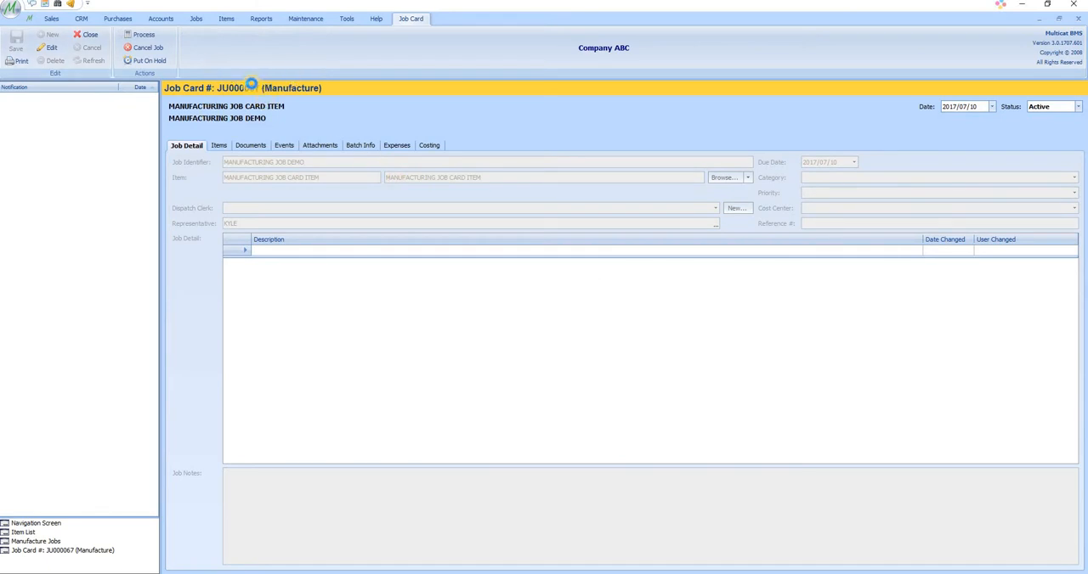
Create a GI to Manufacture document from the editable job card and add item 16Nx2530 V-Belt with quantity 2
left_click(47, 49)
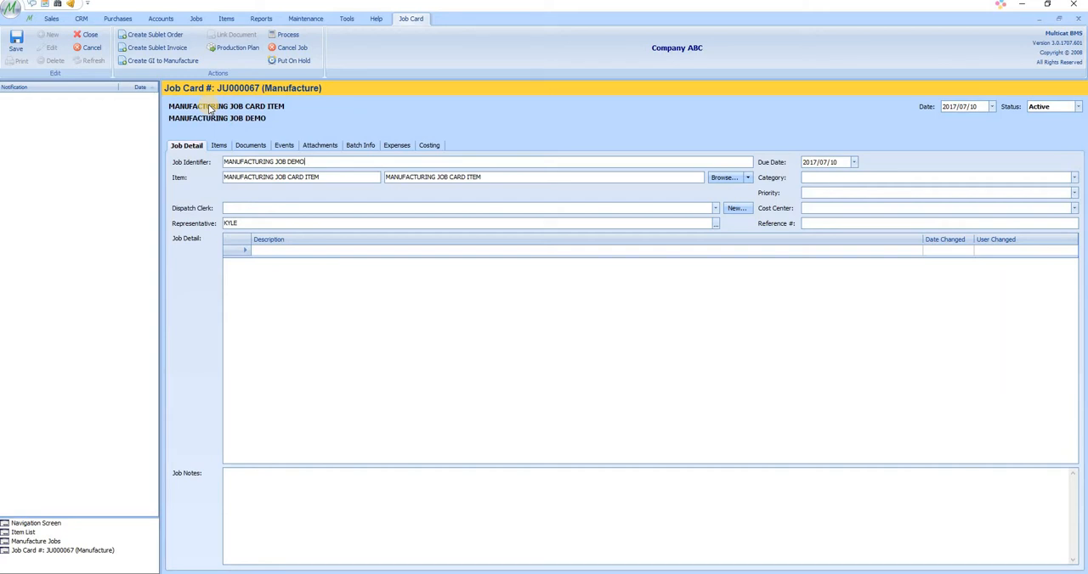
left_click(180, 61)
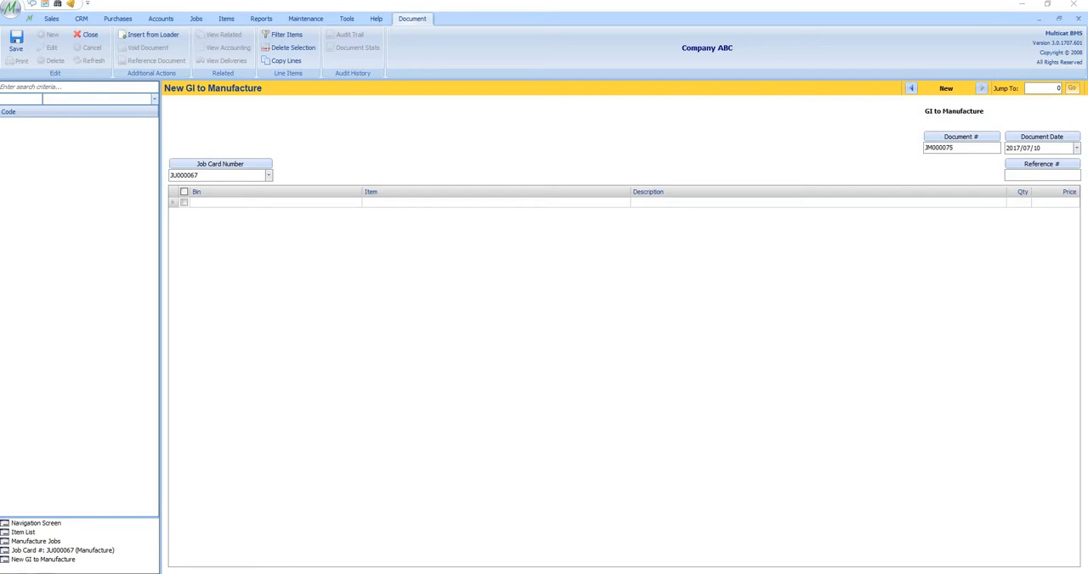
left_click(547, 204)
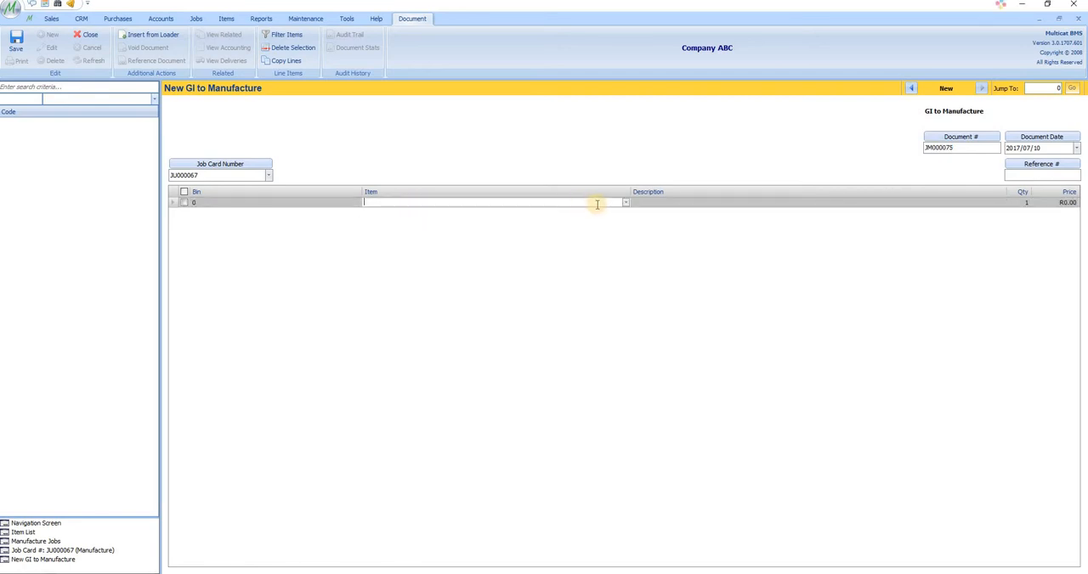
right_click(504, 201)
left_click(417, 243)
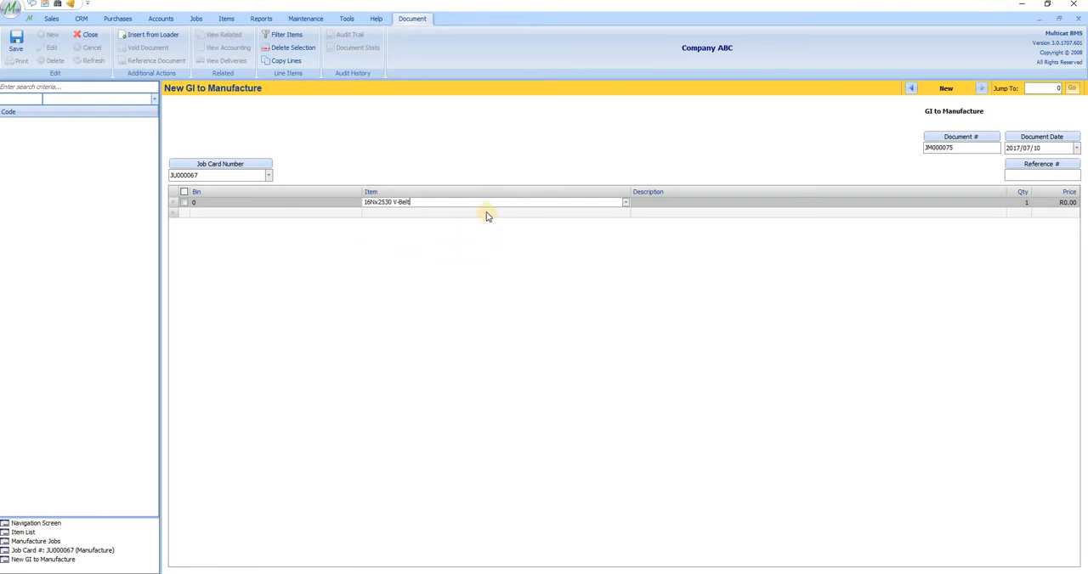
left_click(396, 220)
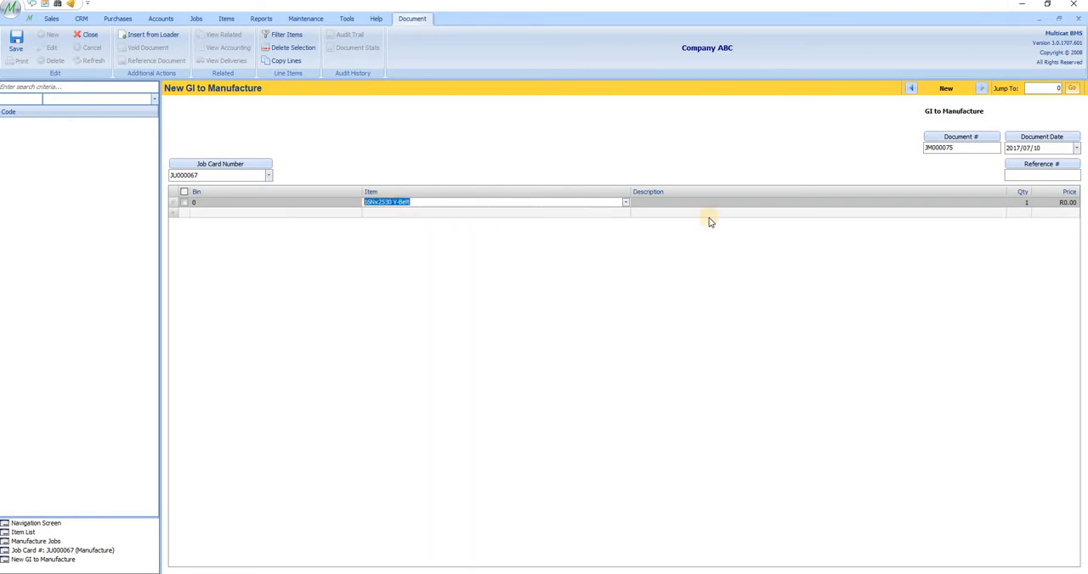
left_click(1024, 204)
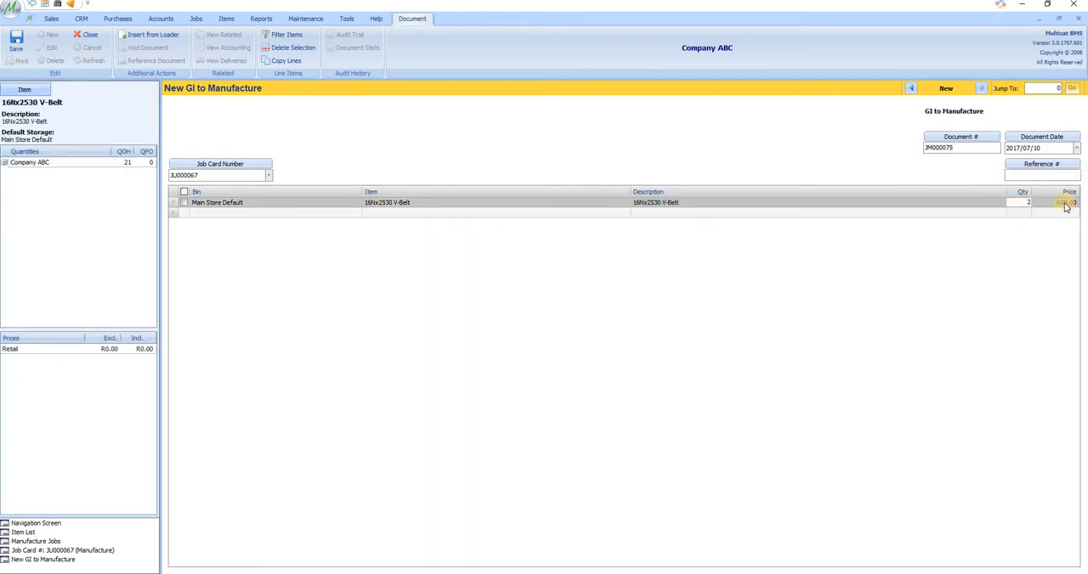
left_click(1026, 214)
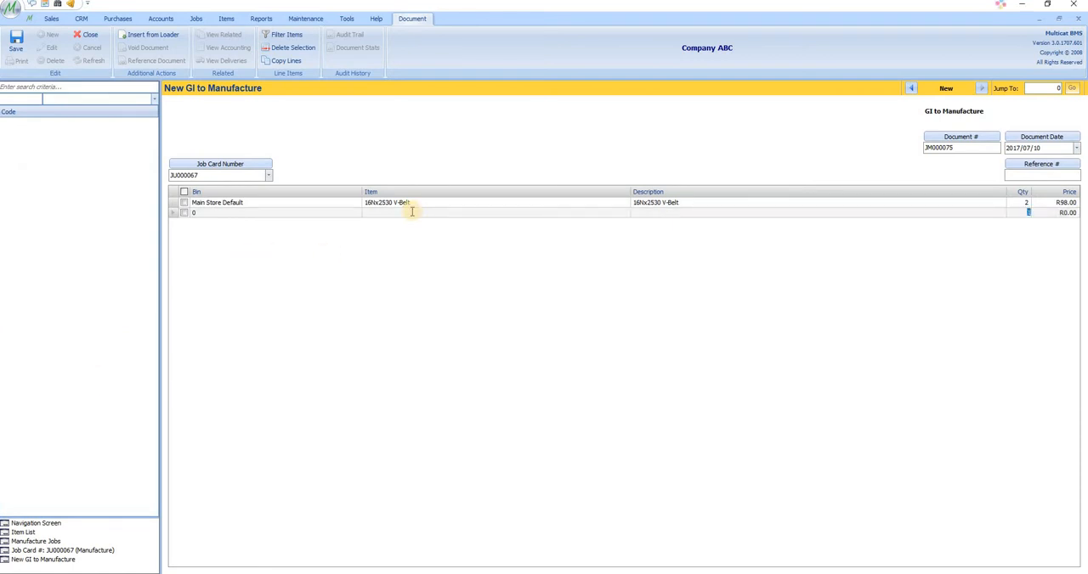
Add item CUT-MVITHI with quantity 5 as the second line and save the GI to Manufacture document
right_click(409, 213)
left_click(353, 266)
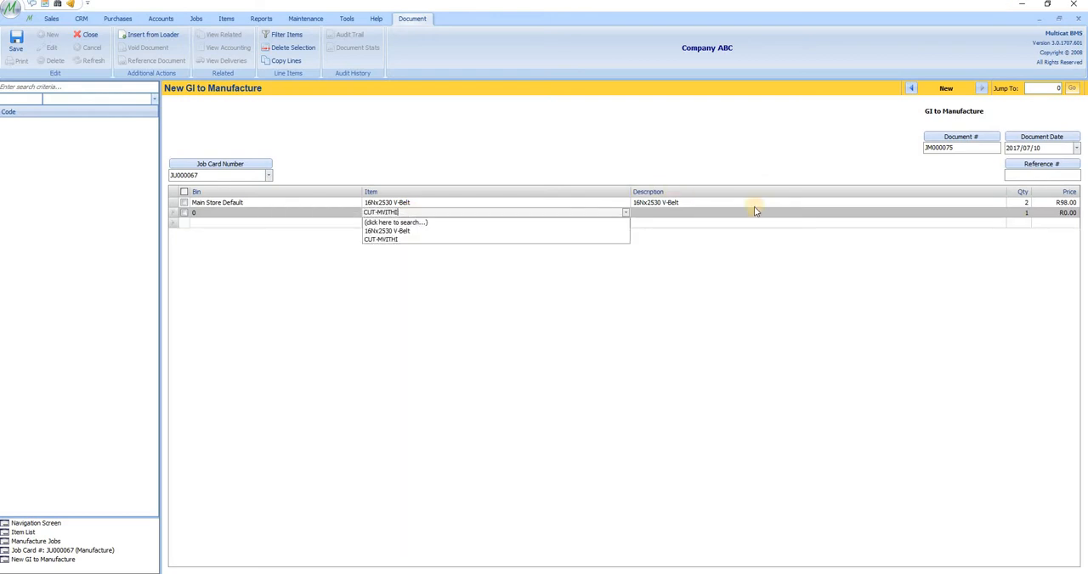
key("Tab")
left_click(1023, 213)
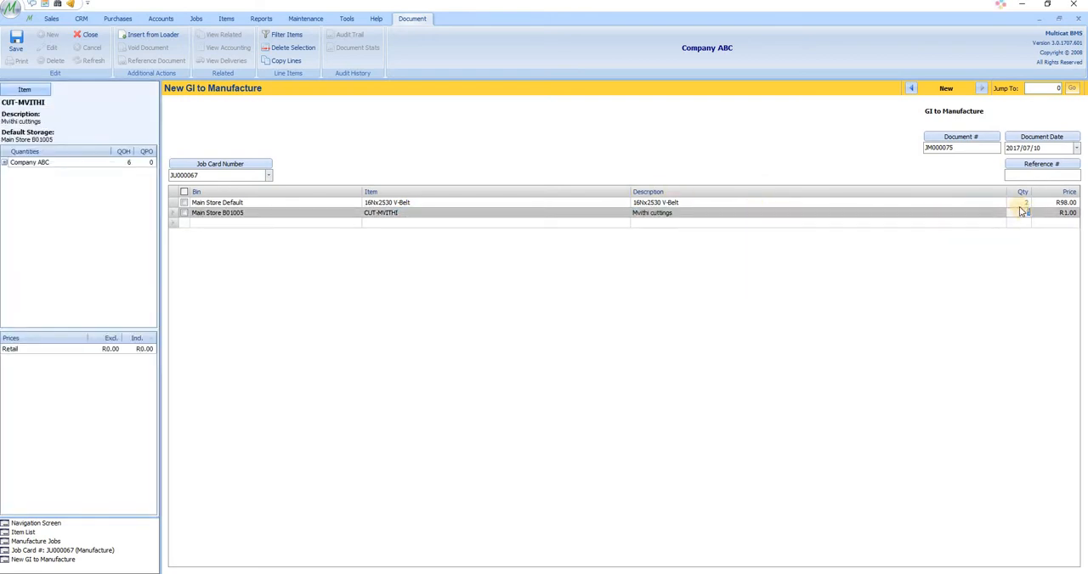
type("5")
left_click(1045, 221)
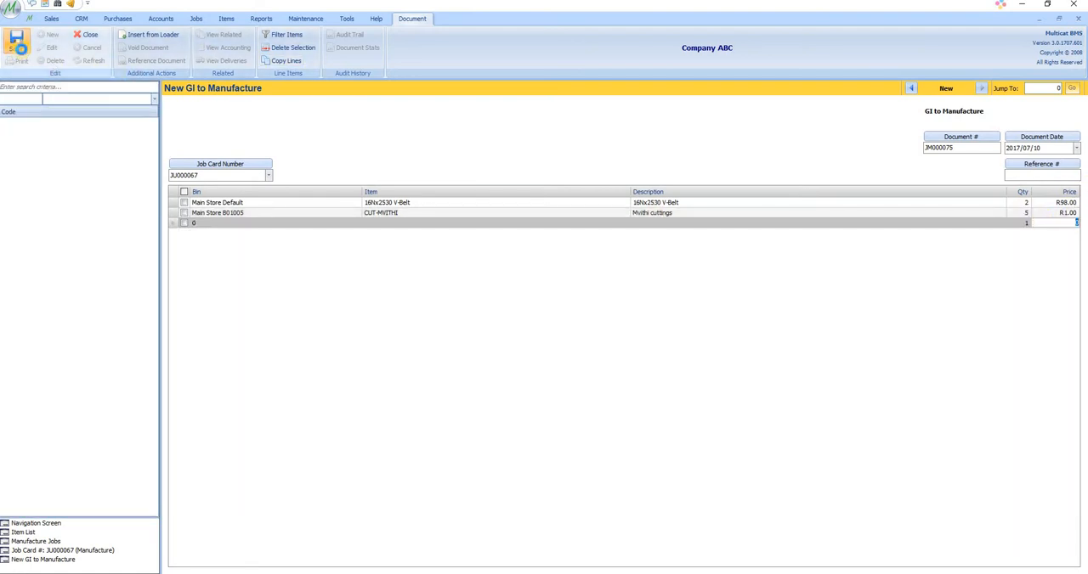
left_click(18, 45)
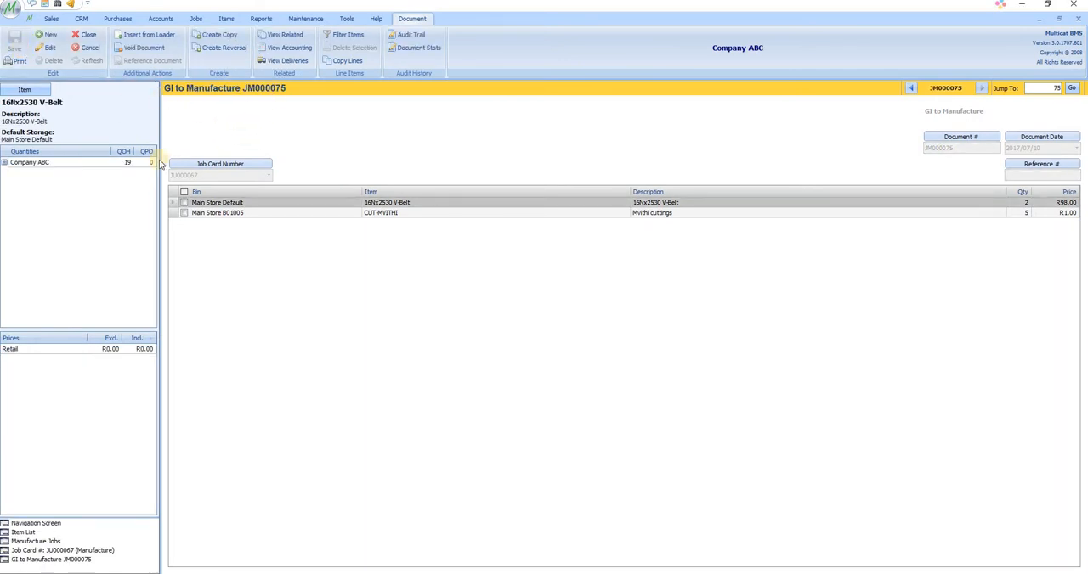
Return to the job card and review its issued items, linked documents, item costing and sublet costing
left_click(88, 554)
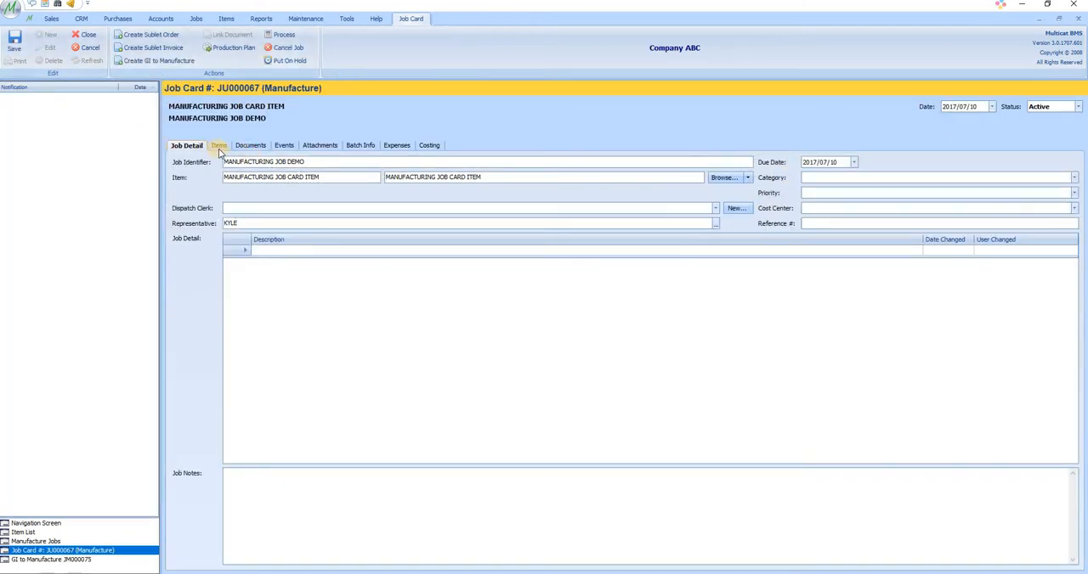
left_click(216, 147)
left_click(239, 201)
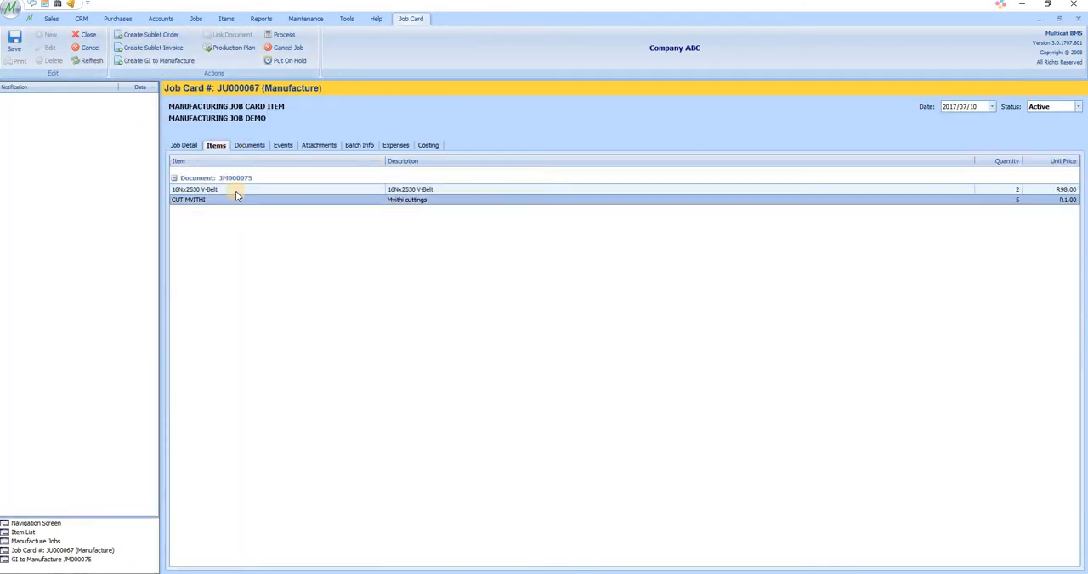
left_click(235, 191)
left_click(250, 147)
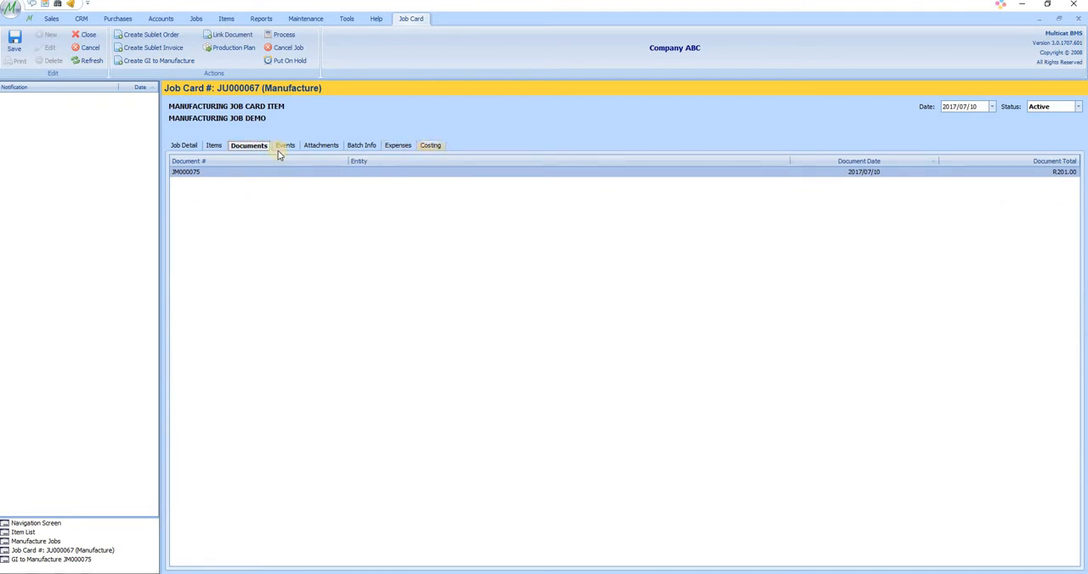
left_click(427, 147)
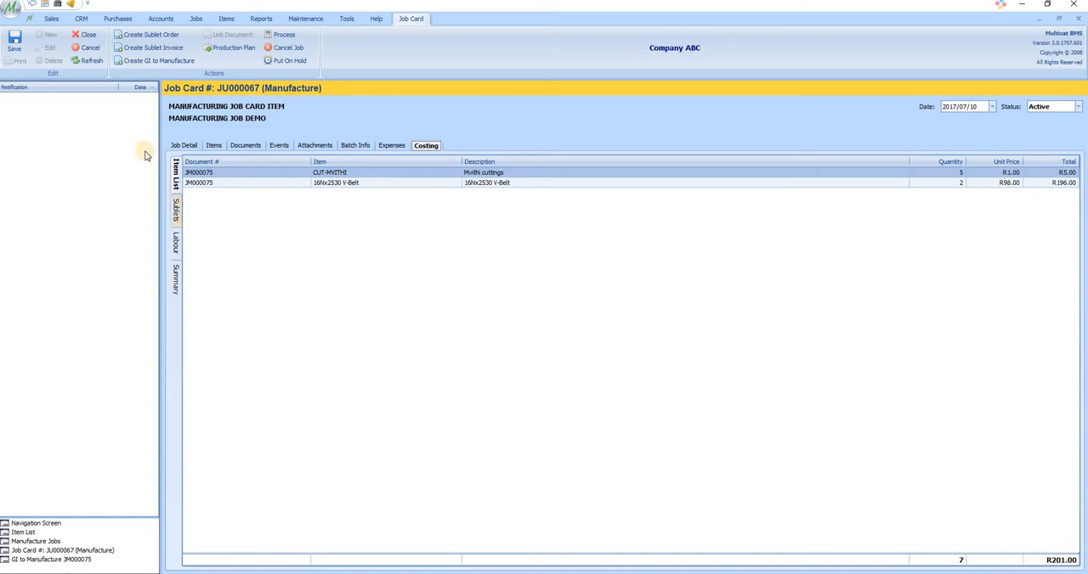
left_click(176, 213)
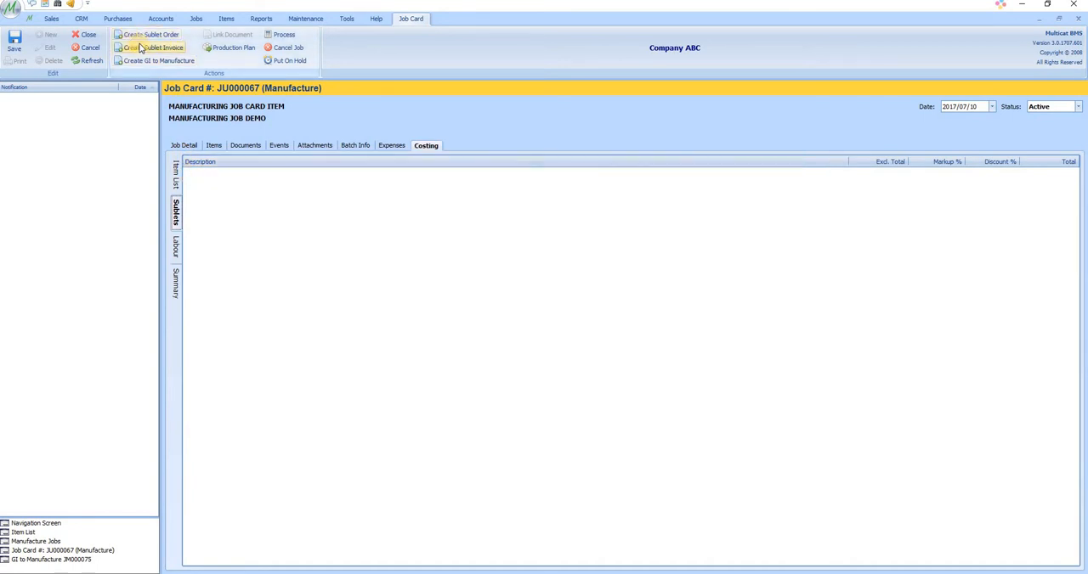
Create a sublet invoice from the job card and add item Sublet 1 with description demo and price 250
left_click(165, 48)
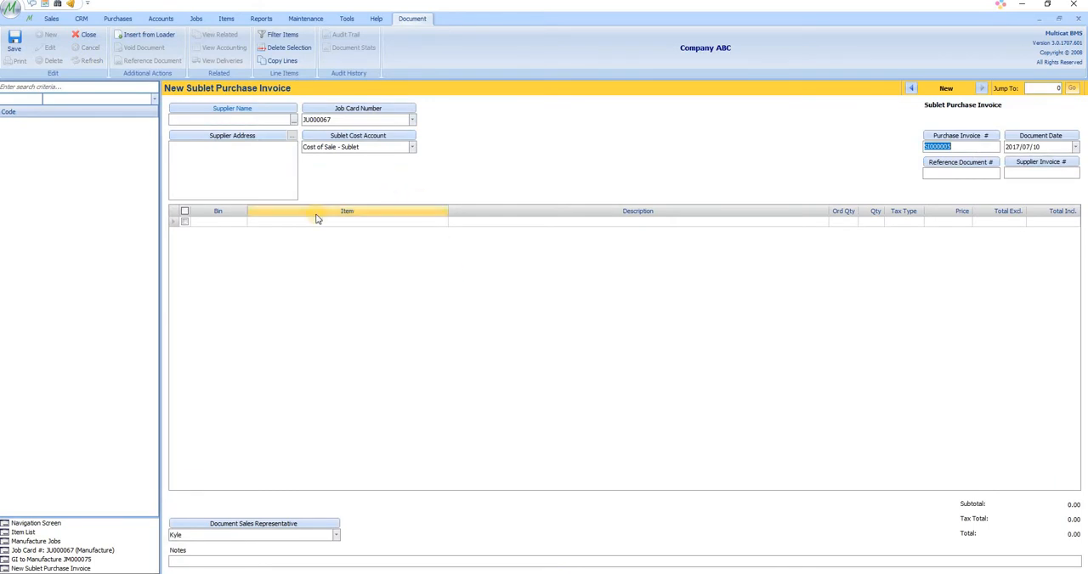
left_click(311, 223)
type("sublet")
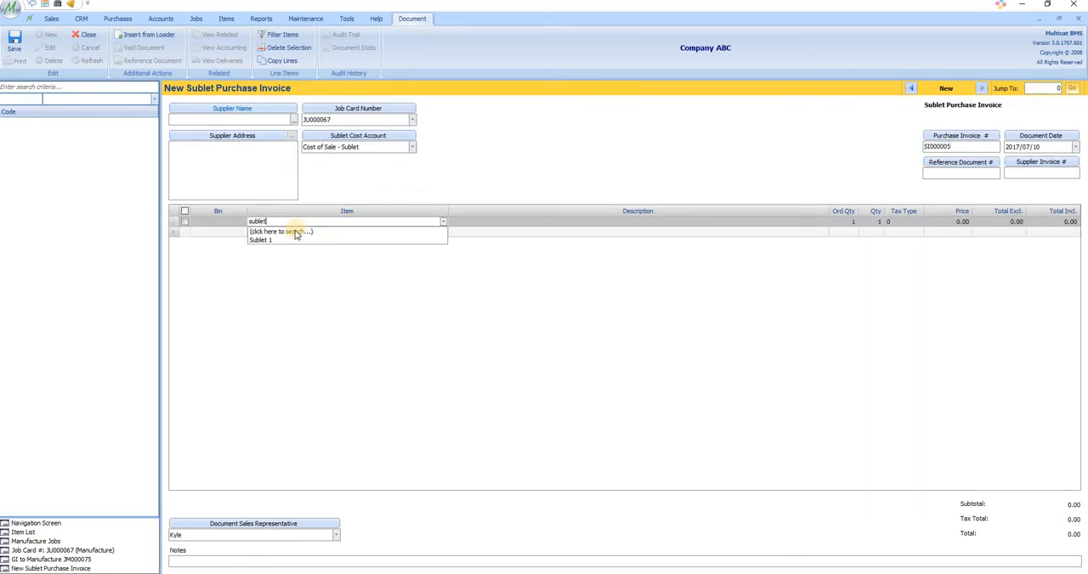
left_click(291, 240)
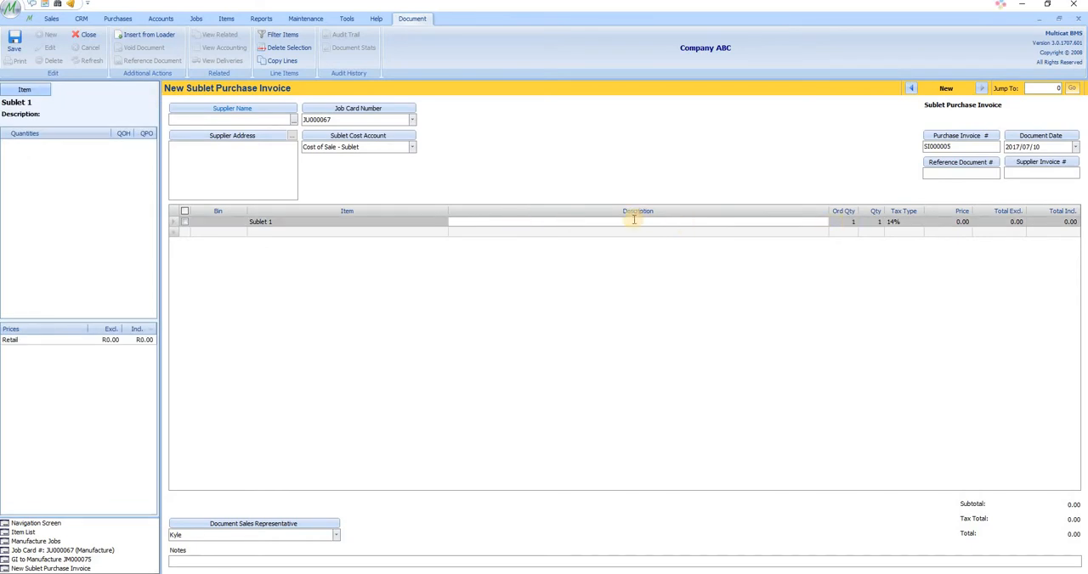
type("demo")
left_click(945, 221)
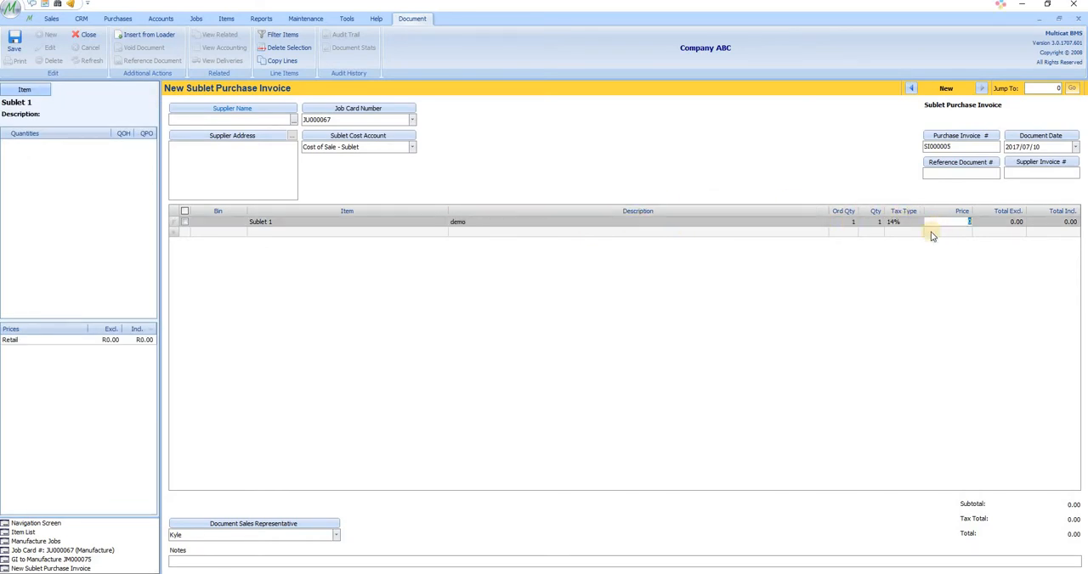
left_click(1008, 234)
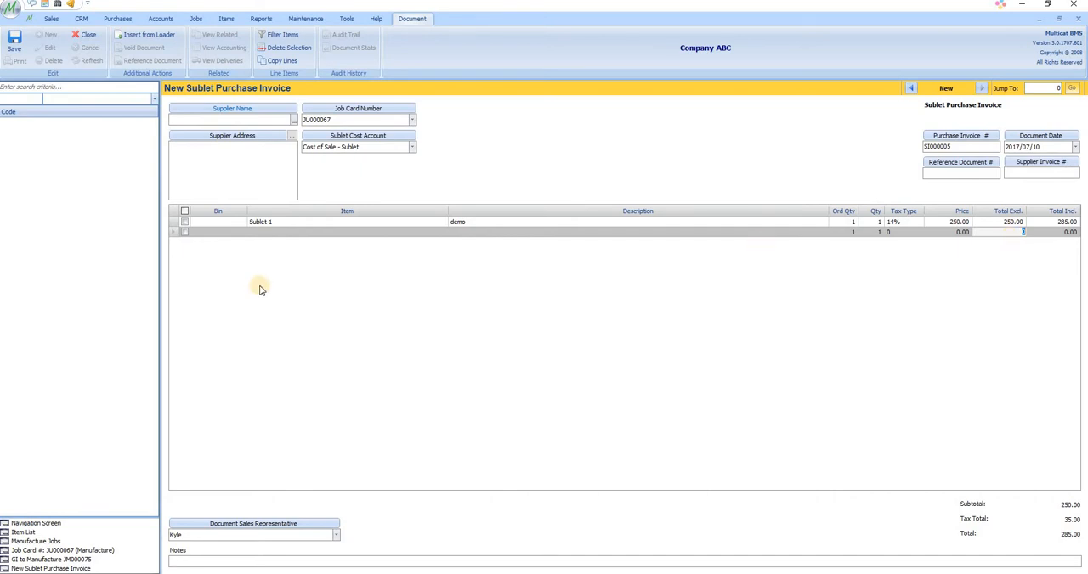
Choose a supplier for the sublet purchase invoice and try to save it, declining to save with a zero total
left_click(14, 42)
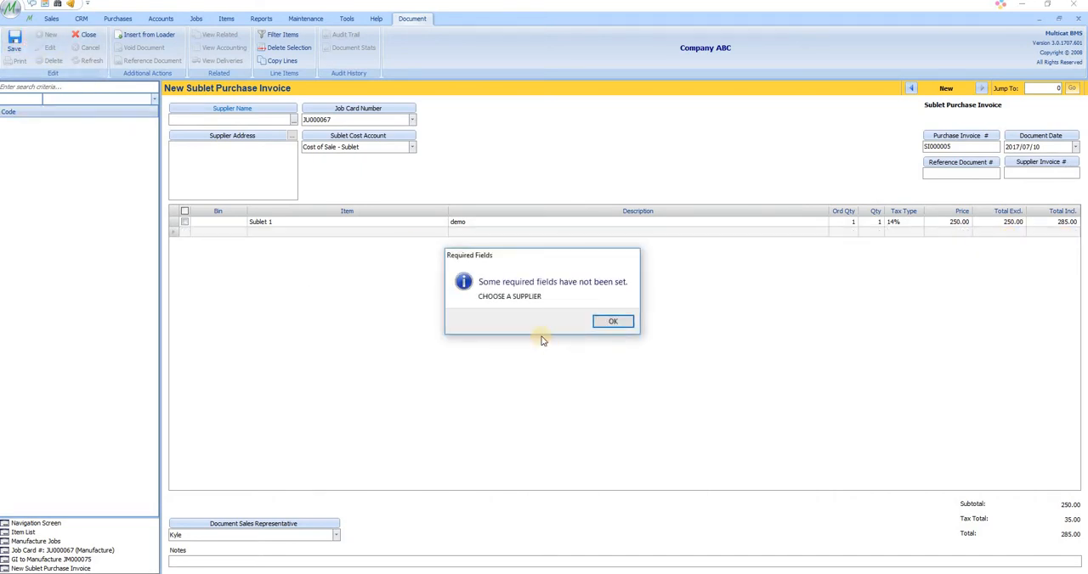
left_click(615, 321)
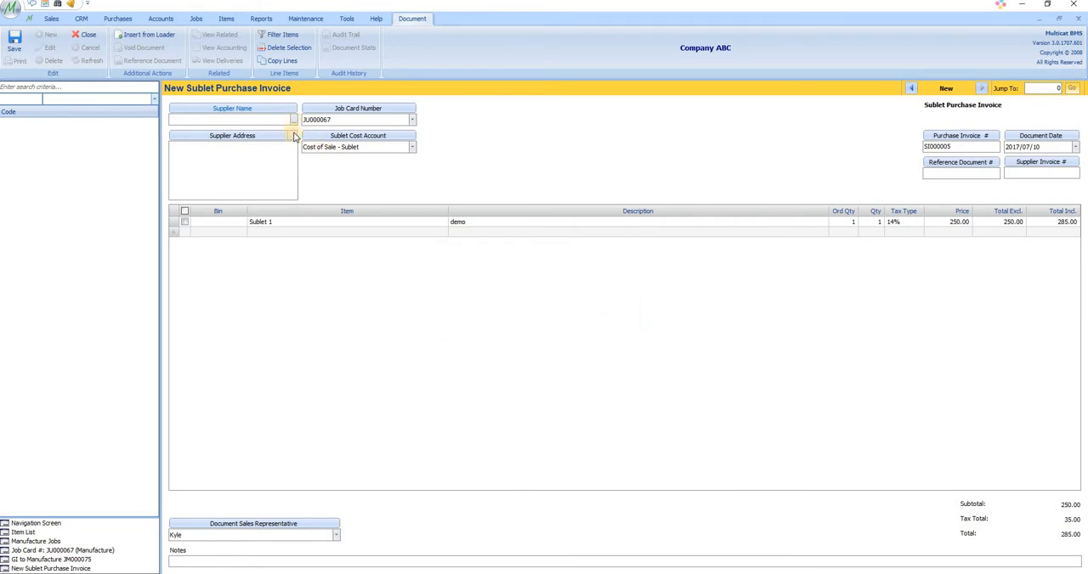
left_click(293, 120)
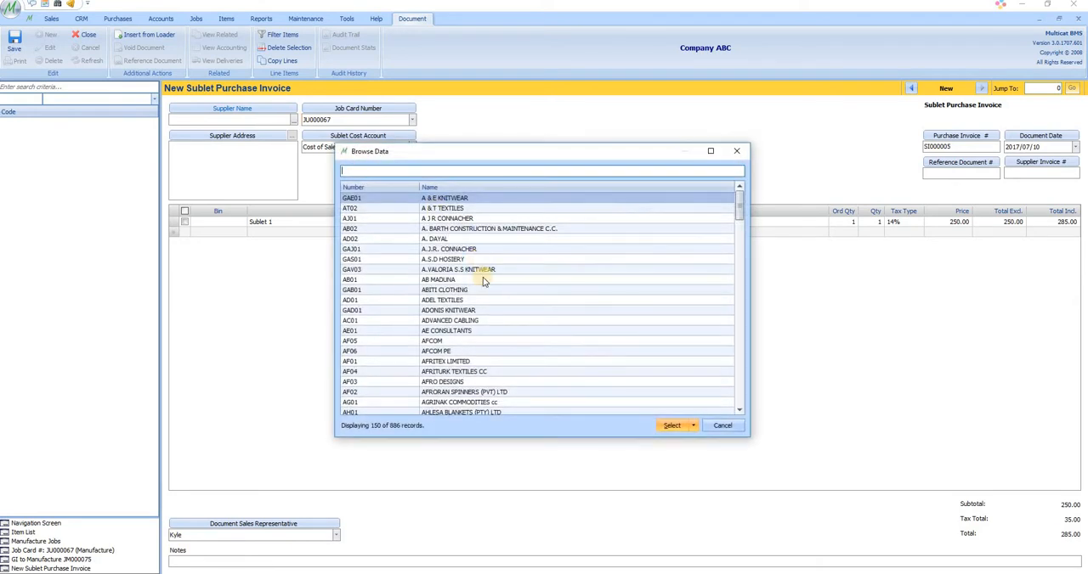
double_click(483, 281)
left_click(21, 49)
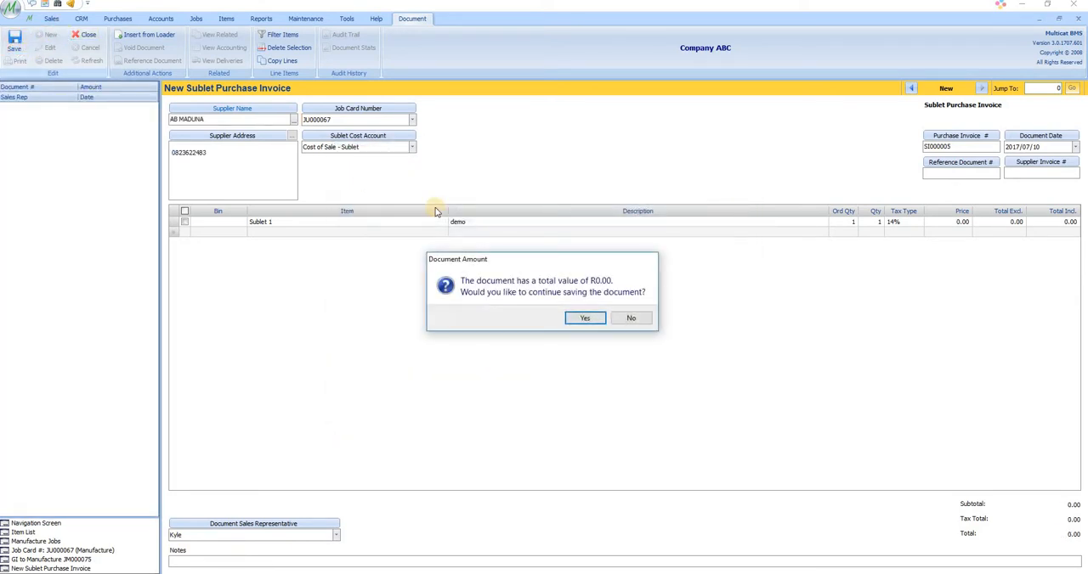
left_click(650, 319)
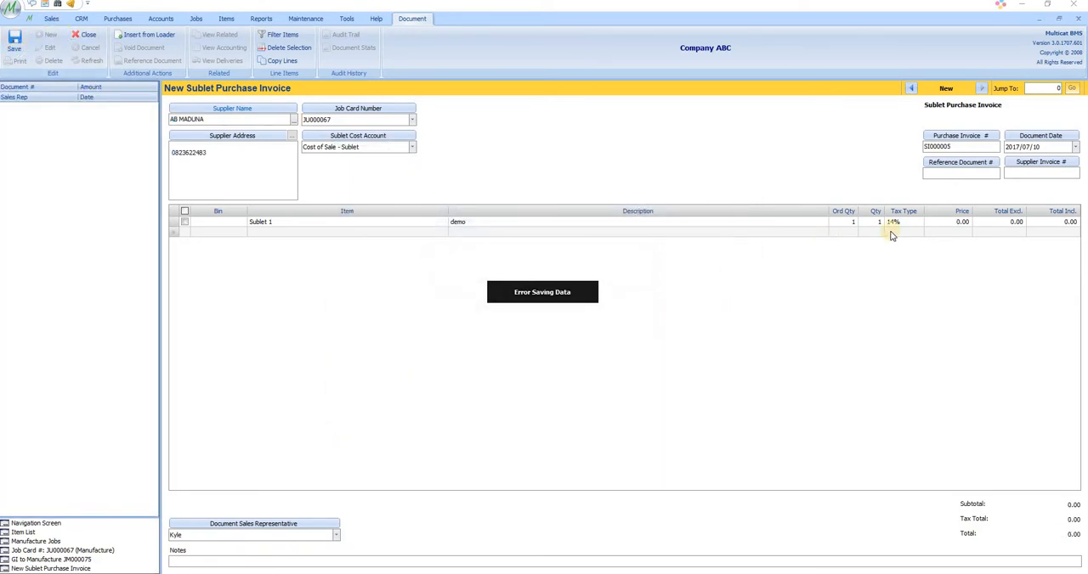
Set the Sublet 1 line price to 250 again and save the sublet purchase invoice
left_click(951, 223)
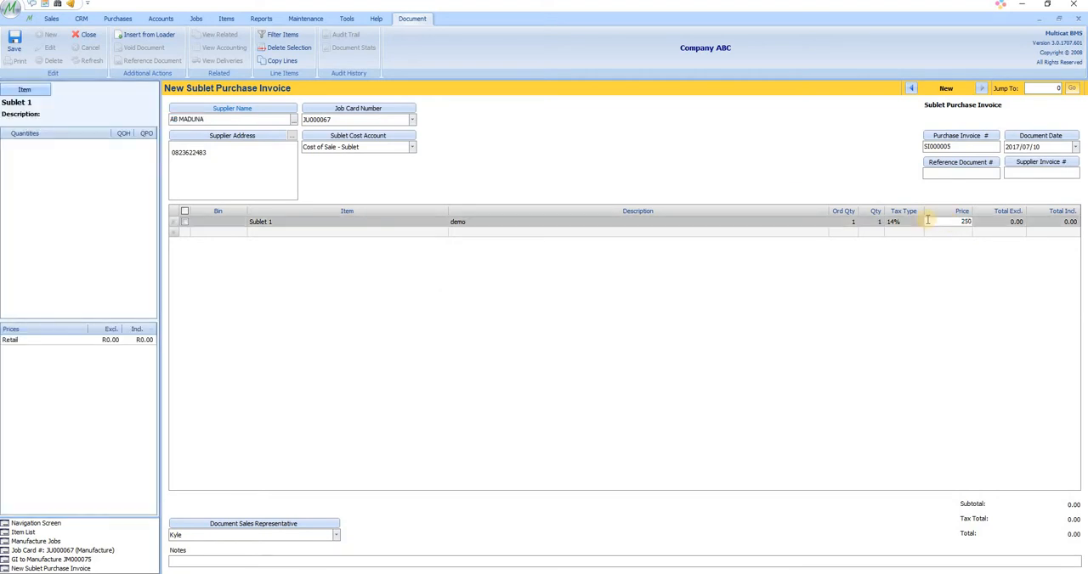
left_click(982, 232)
left_click(15, 43)
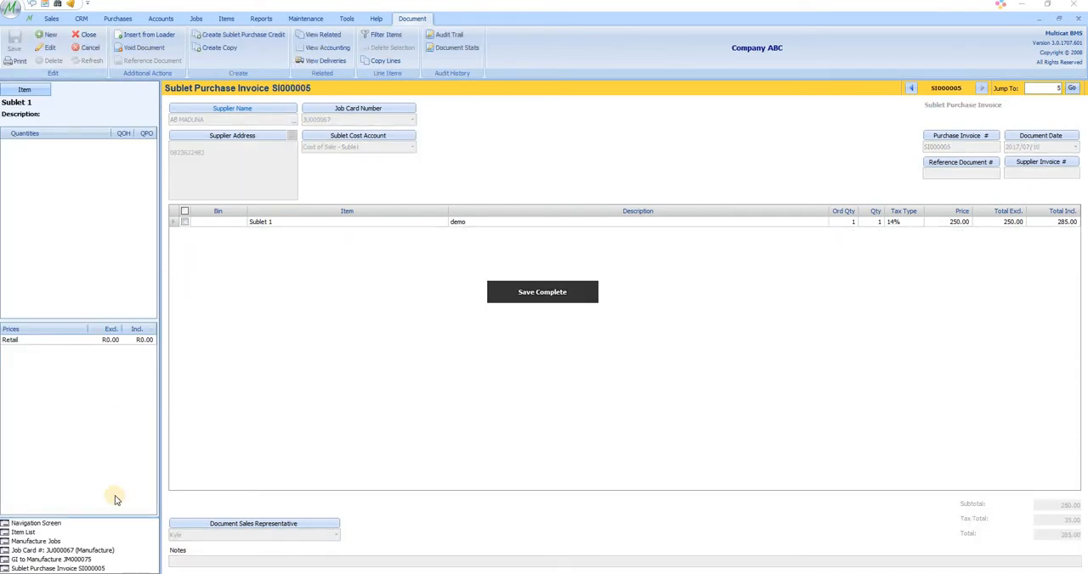
Return to the manufacture job card, refresh it, and review its sublet and labour costing
left_click(89, 551)
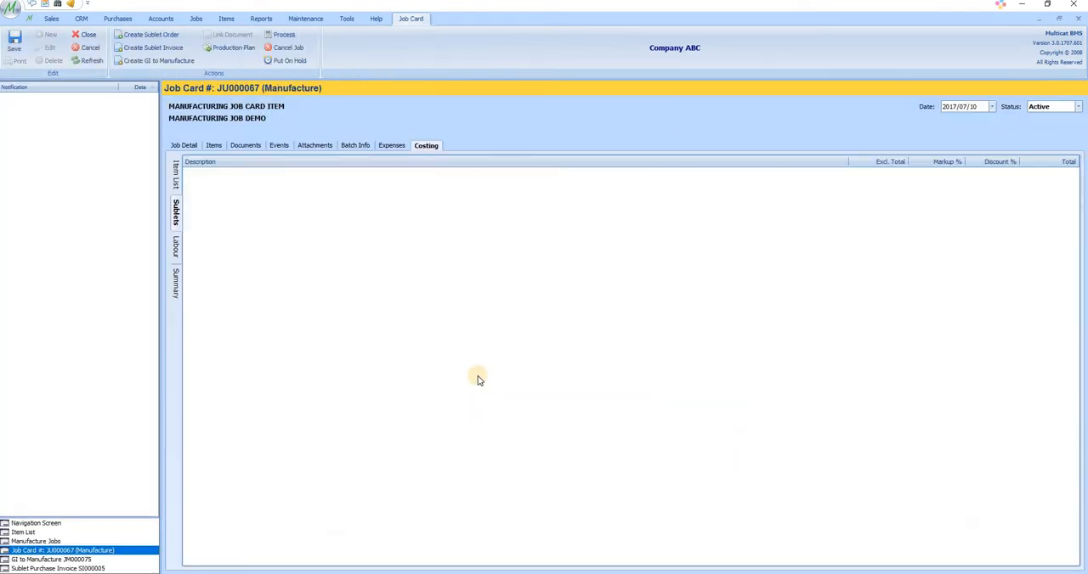
left_click(92, 62)
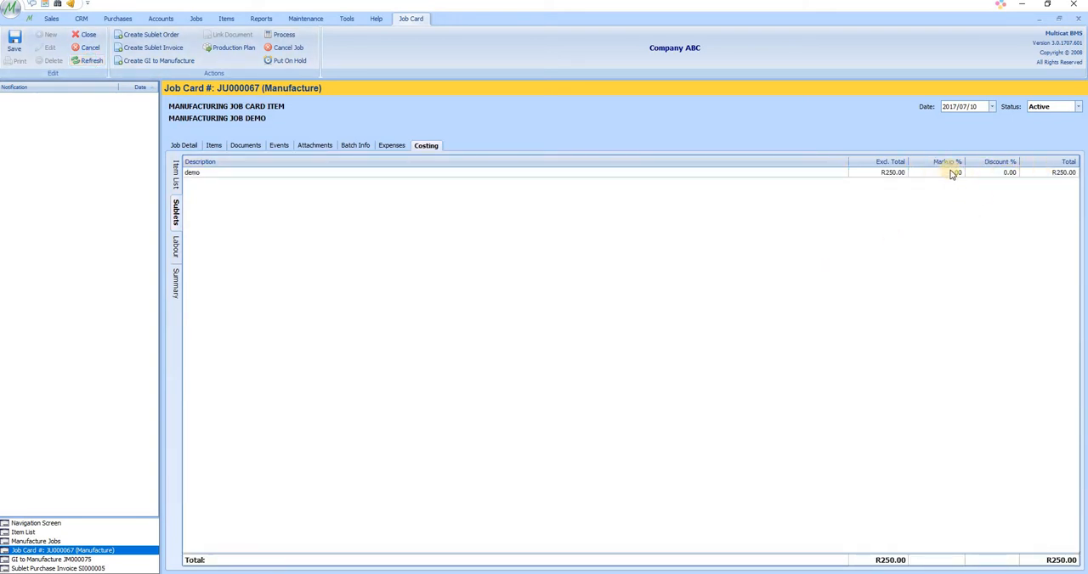
left_click(981, 175)
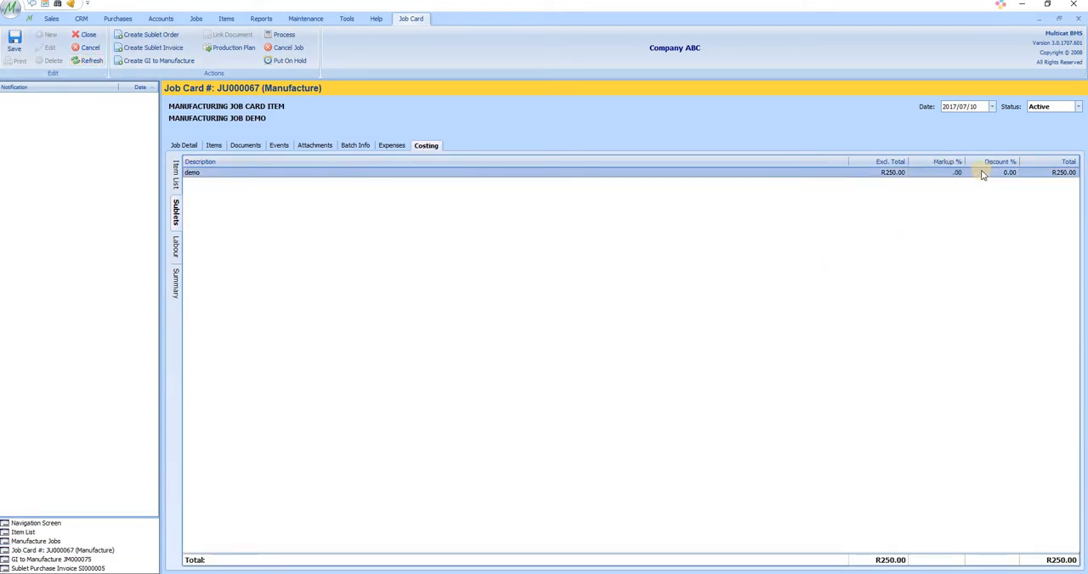
left_click(176, 248)
Add the job detail line MANUFACTURING OF ITEM to the job card and save it
left_click(183, 145)
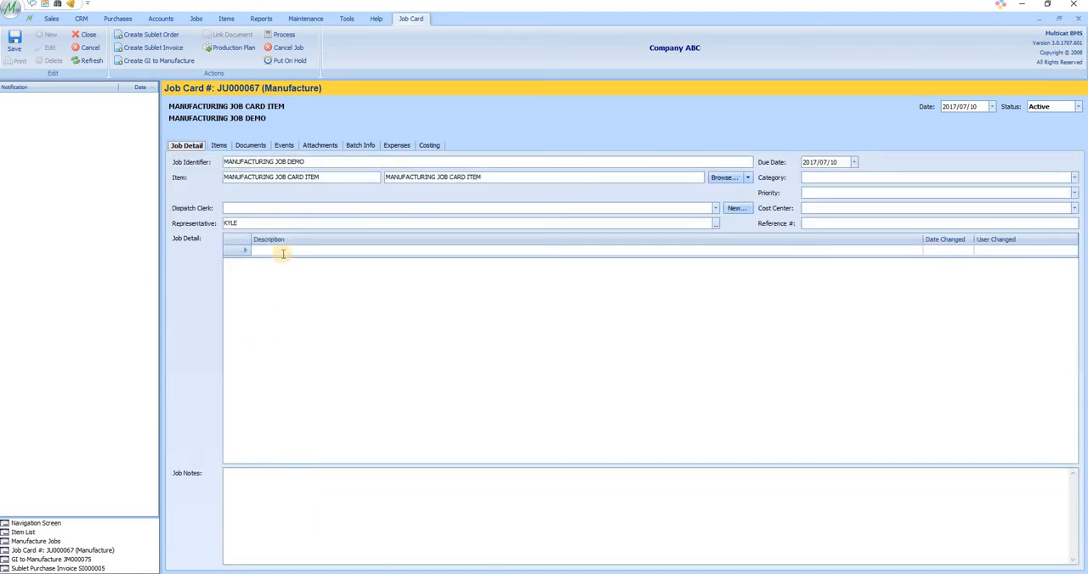
left_click(283, 250)
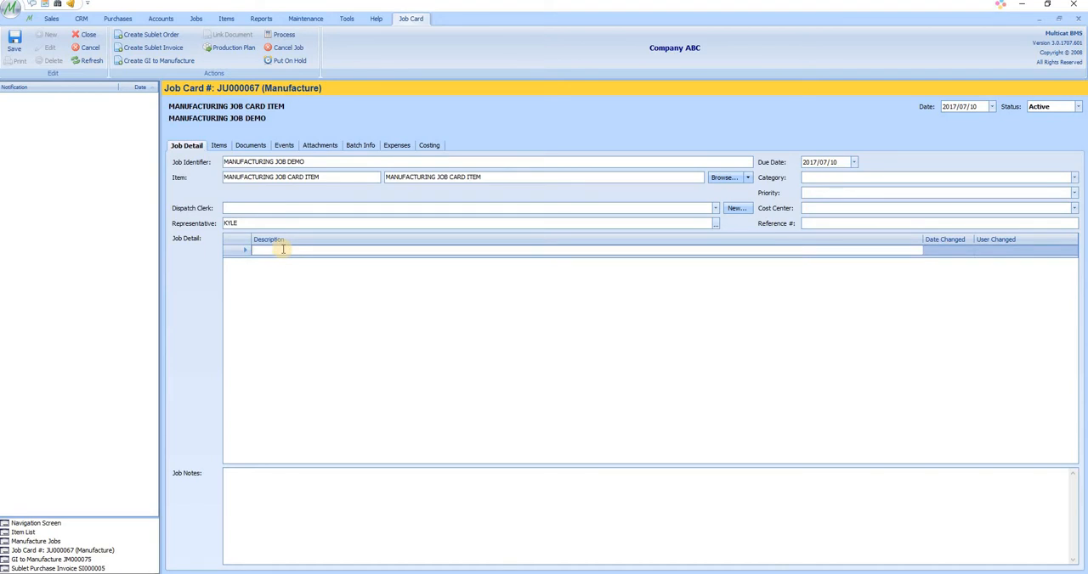
type("MANUFACTURING OF ITEM")
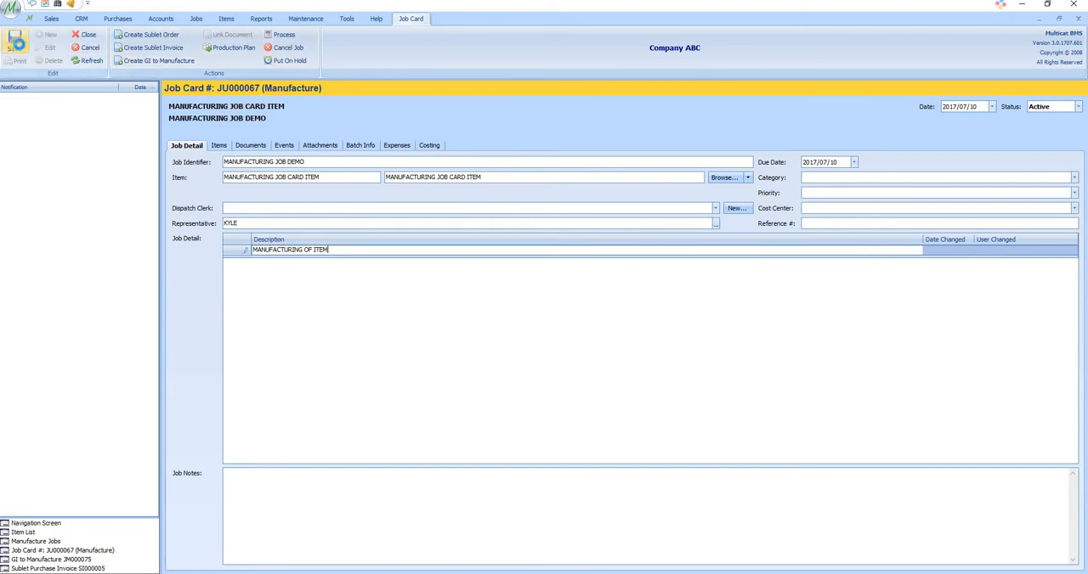
left_click(15, 43)
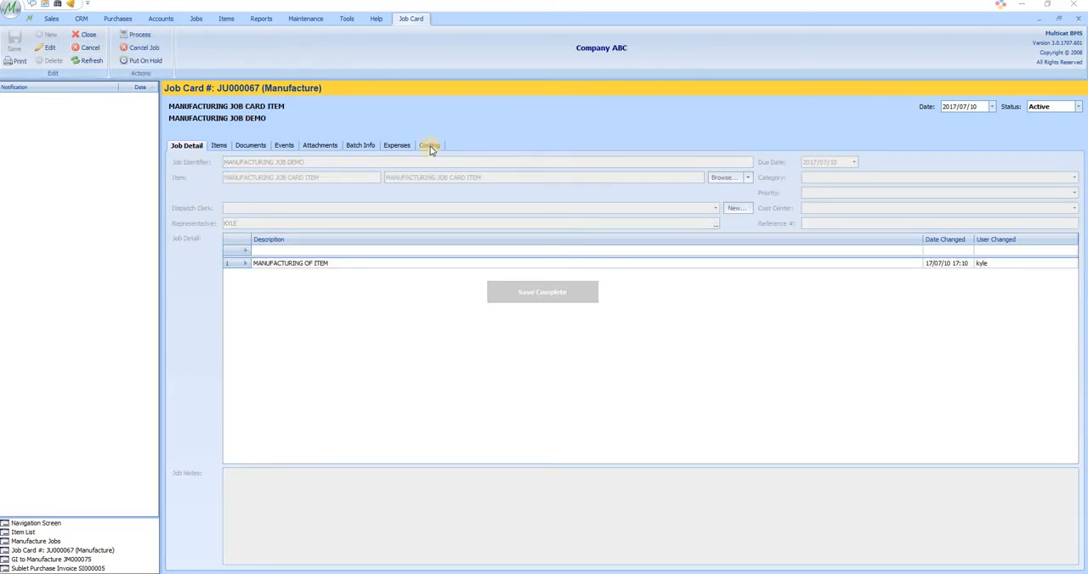
Put the job card in edit mode, set the labour units for MANUFACTURING OF ITEM to 2, and save
left_click(429, 145)
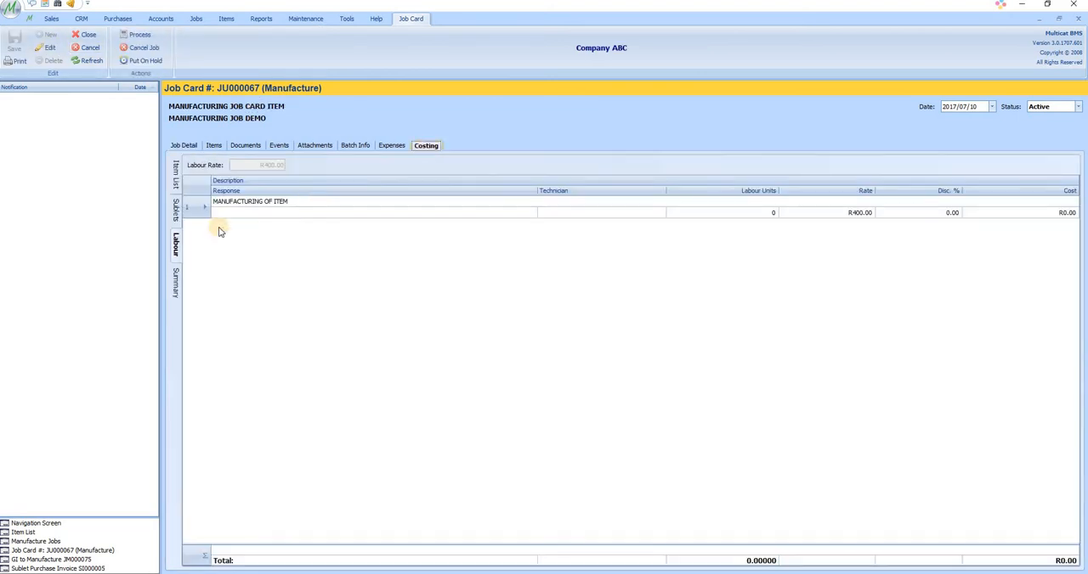
left_click(769, 213)
left_click(47, 49)
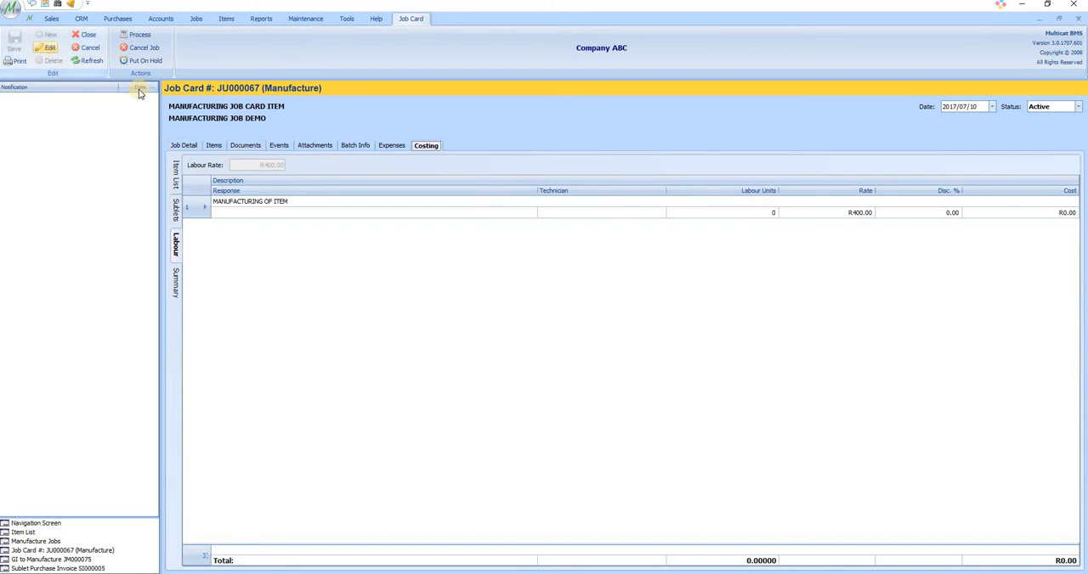
left_click(759, 213)
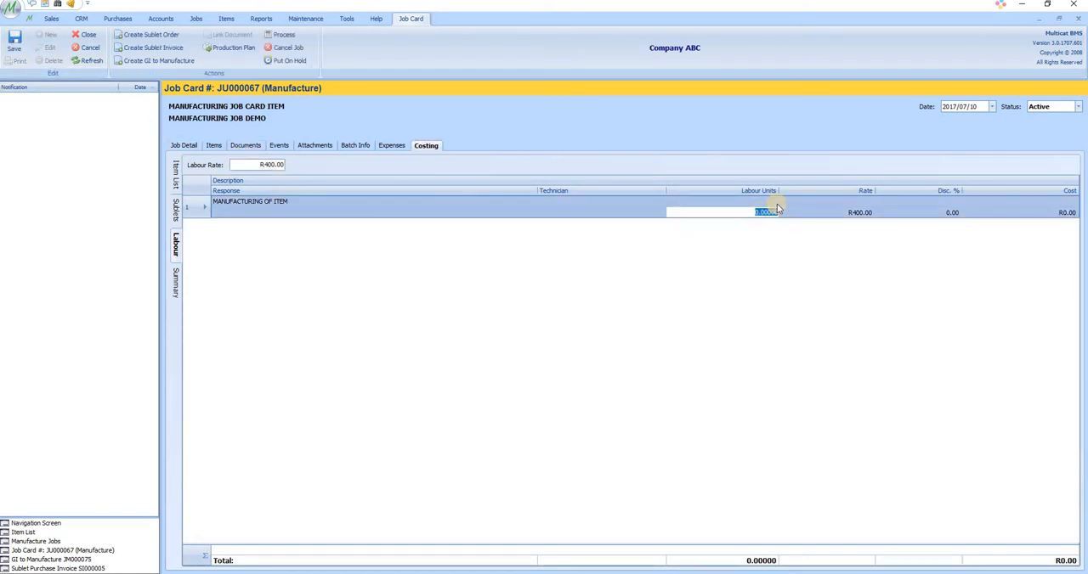
key("ctrl+s")
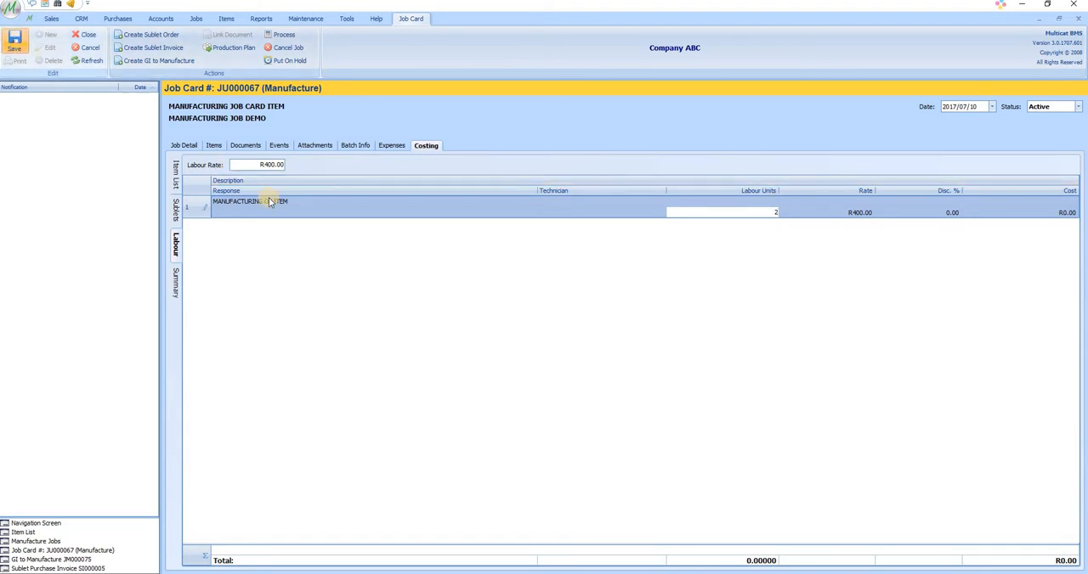
Set the manufactured quantity in the costing summary to 500 and save the job card
left_click(176, 283)
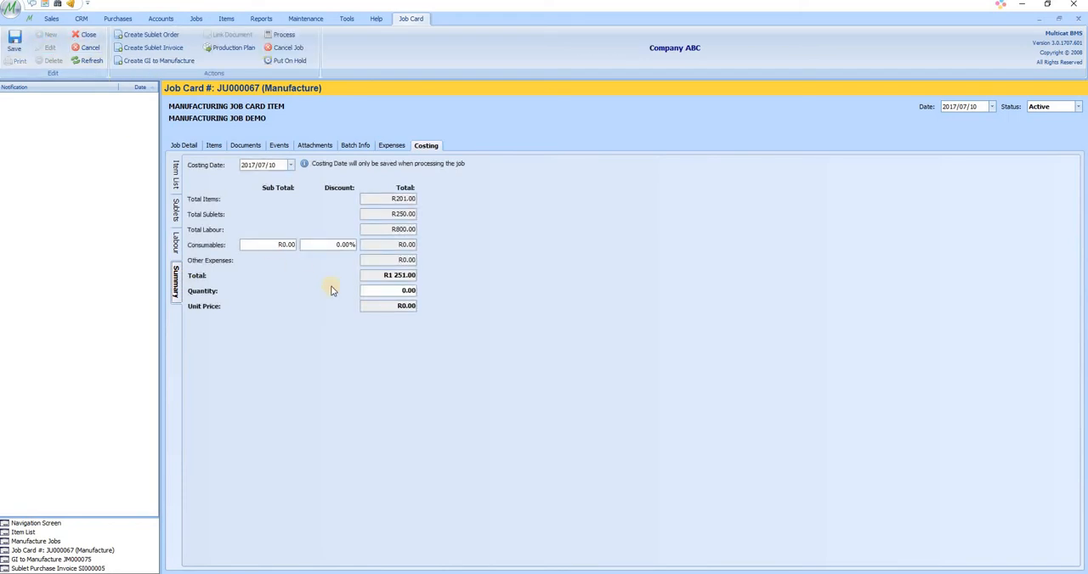
left_click(389, 290)
type("500")
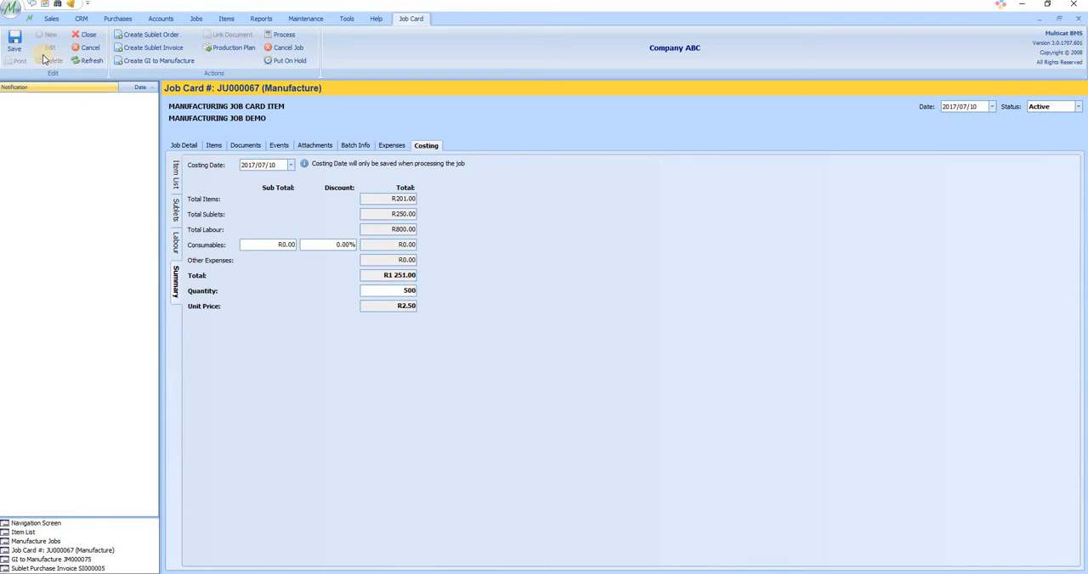
left_click(14, 43)
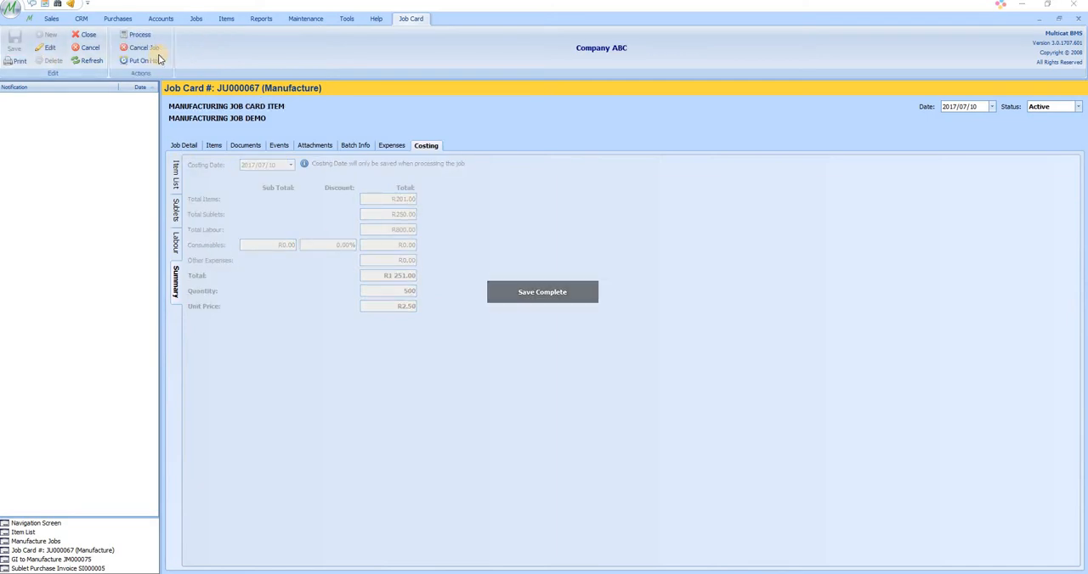
Add two bales with quantity 250 each to the job card's batch information and save
left_click(364, 149)
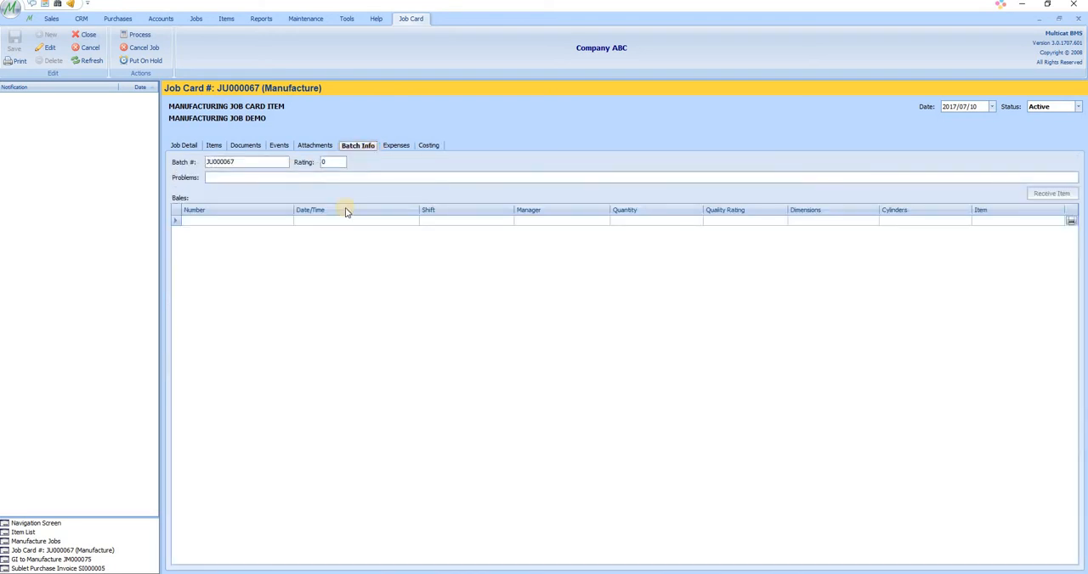
left_click(280, 223)
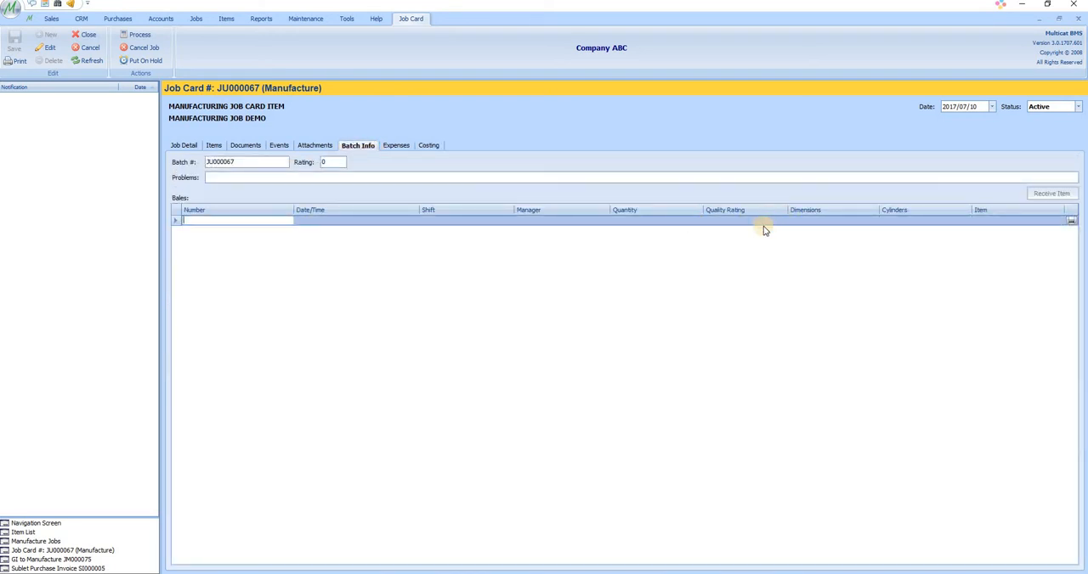
left_click(659, 221)
type("250.00")
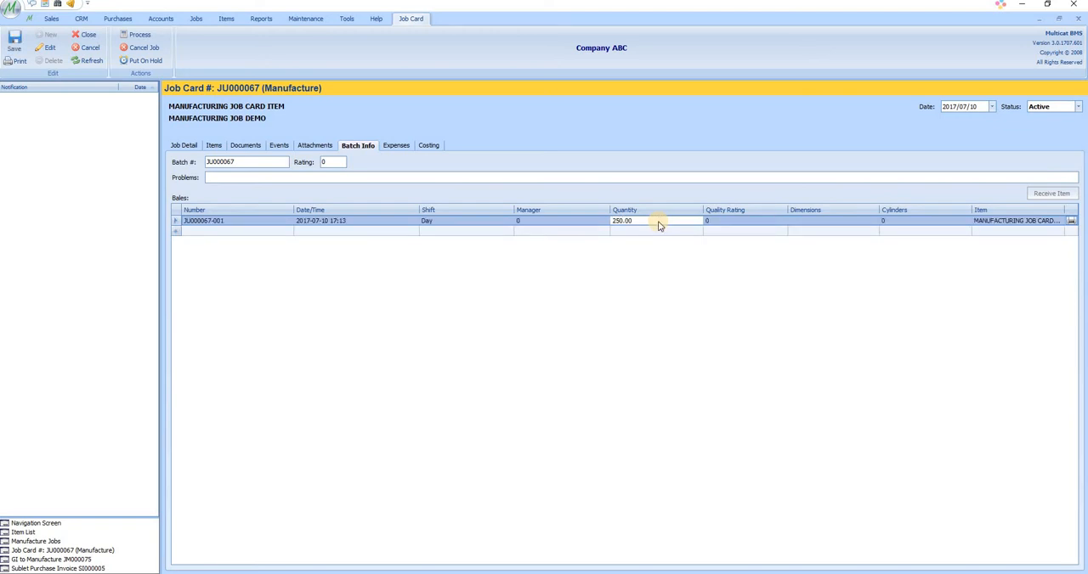
left_click(623, 230)
type("250")
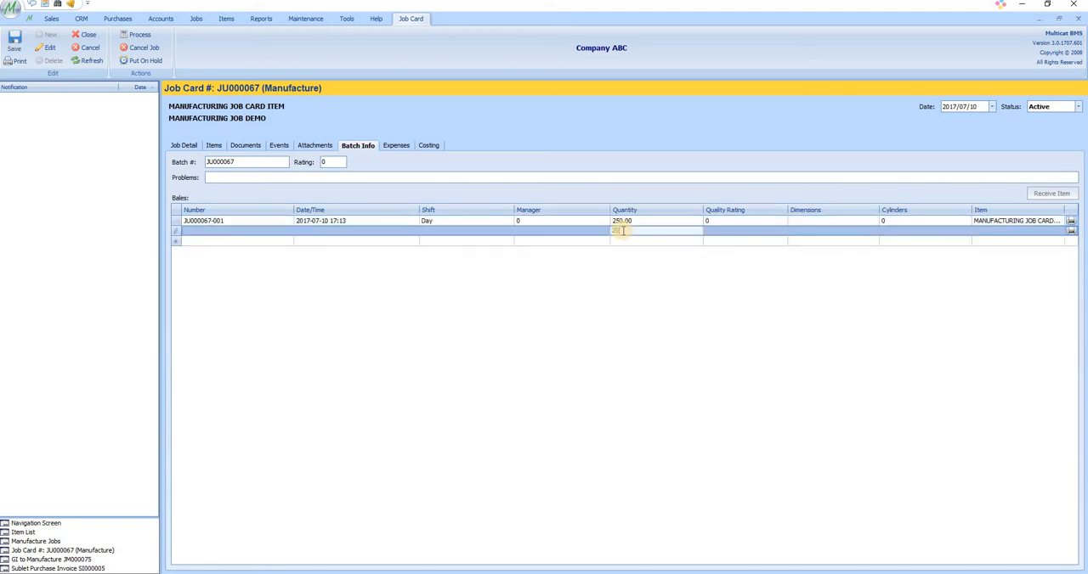
key("Return")
key("ctrl+s")
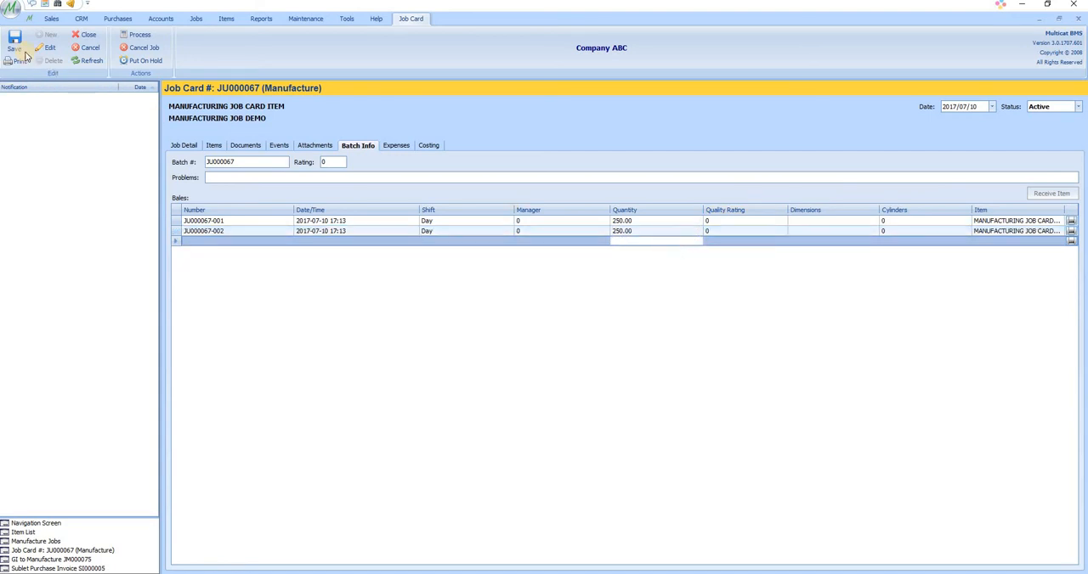
Compare the bale quantities in the batch information with the quantity in the costing summary
left_click(429, 146)
left_click(357, 146)
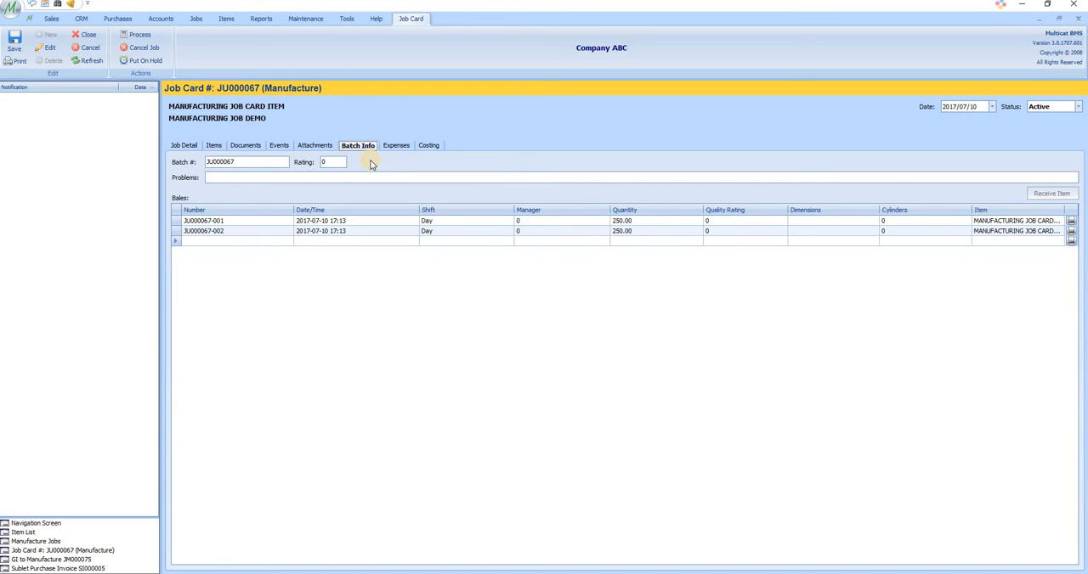
left_click(646, 223)
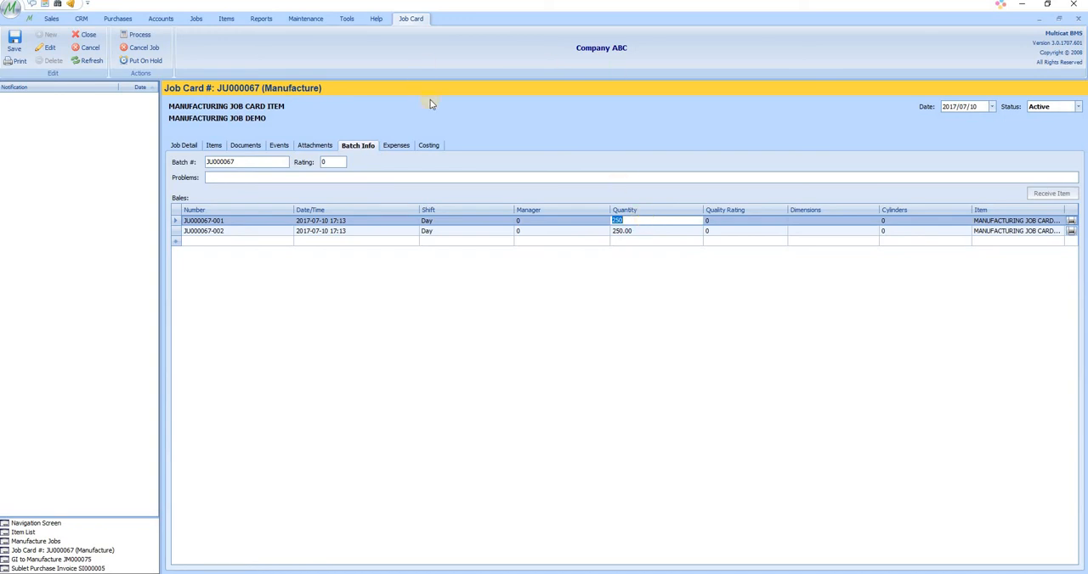
left_click(429, 148)
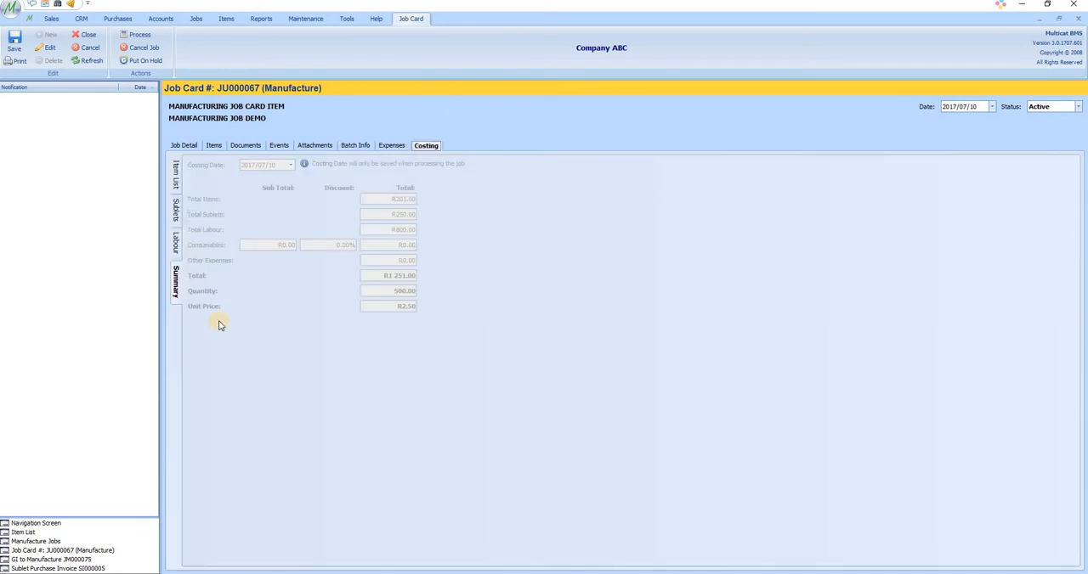
Check the inventory stock levels of MANUFACTURING JOB CARD ITEM in the item list, and close its record without saving
left_click(32, 532)
left_click(261, 201)
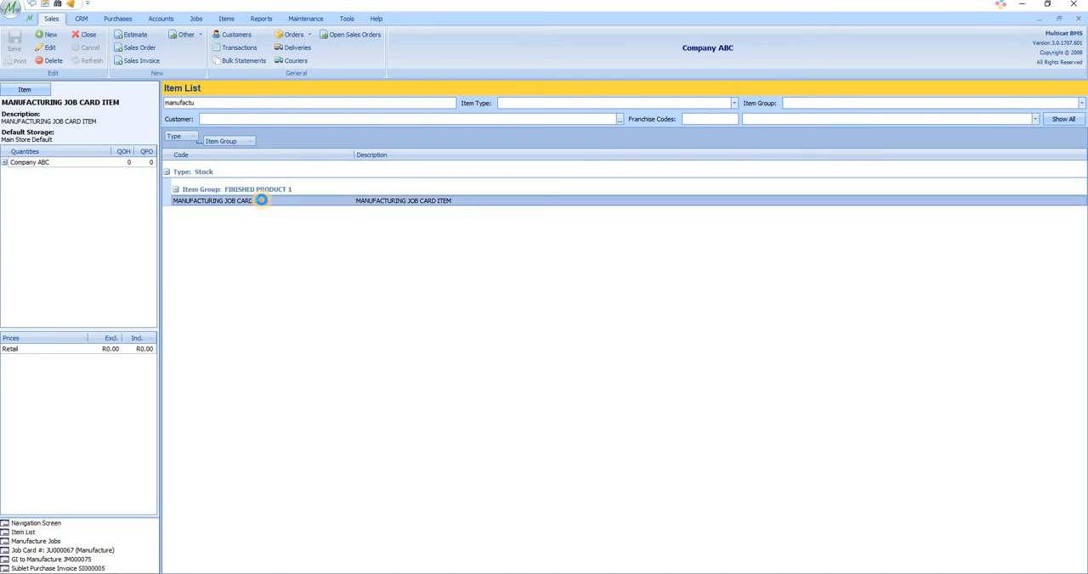
double_click(215, 199)
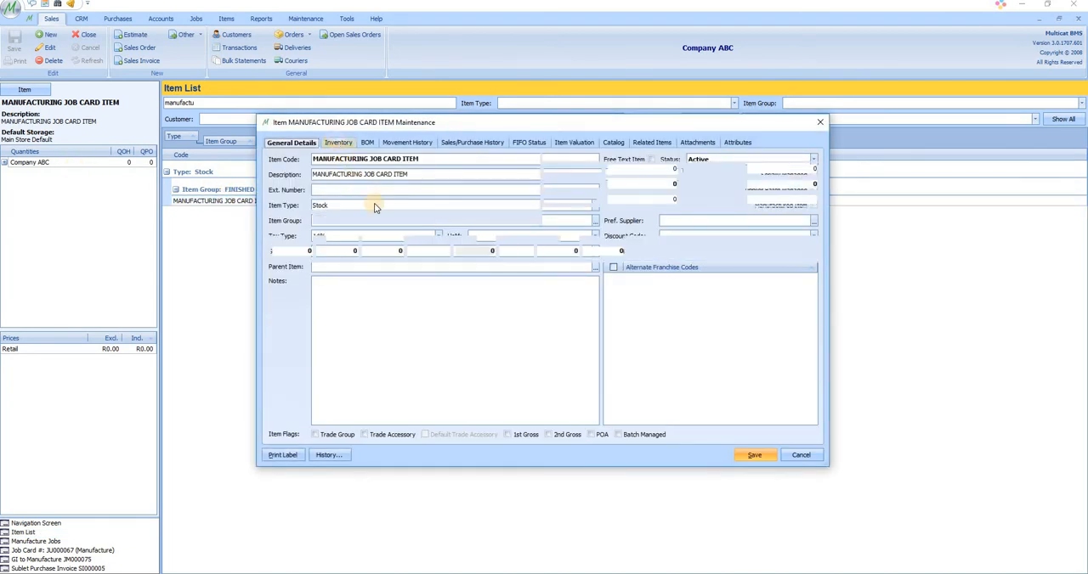
left_click(105, 542)
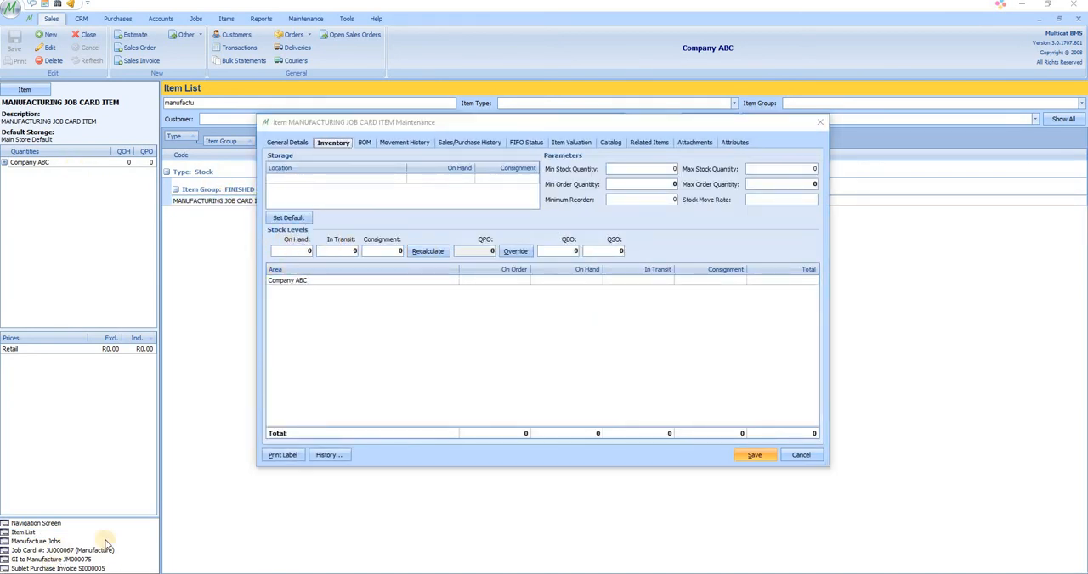
left_click(800, 455)
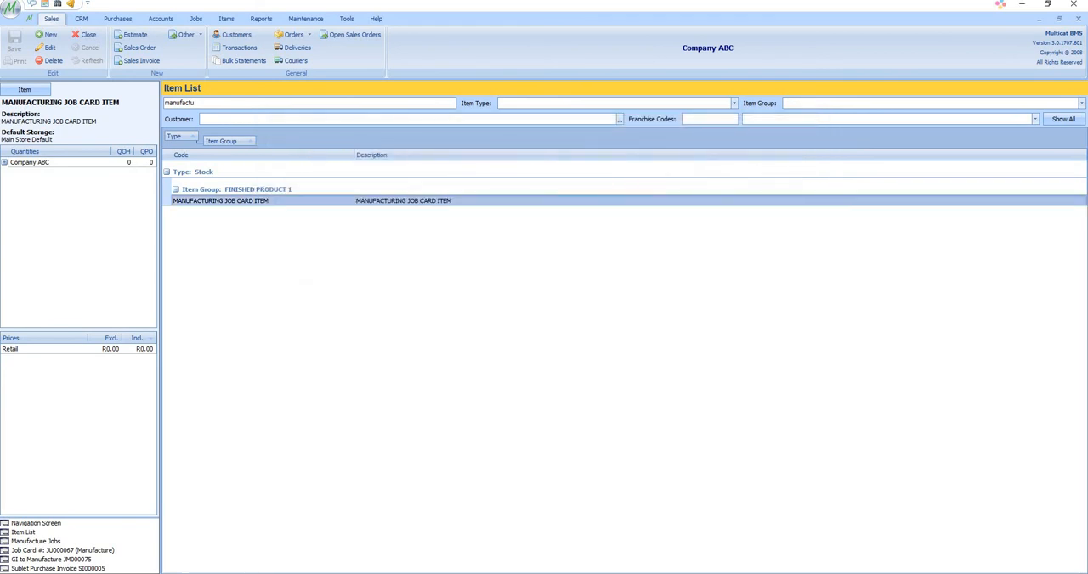
Return to the open manufacture job card, process the job, and confirm the processing
left_click(98, 550)
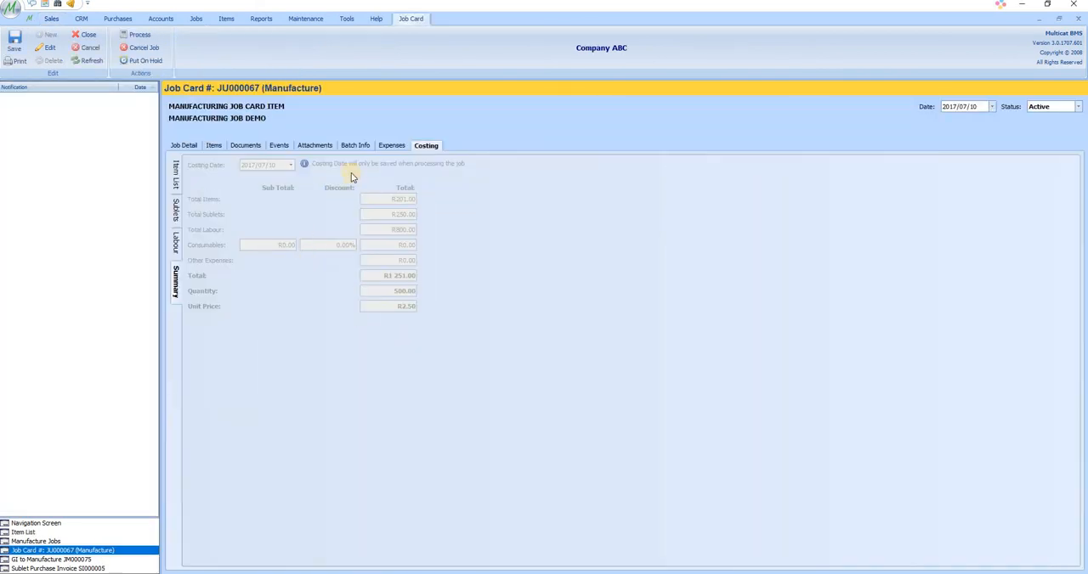
left_click(136, 35)
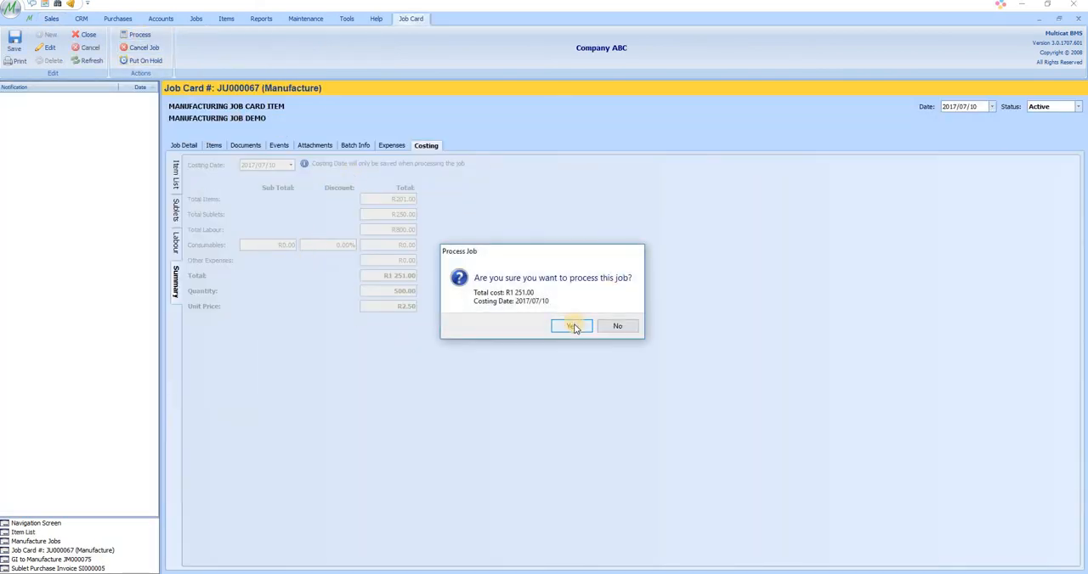
left_click(572, 326)
left_click(574, 324)
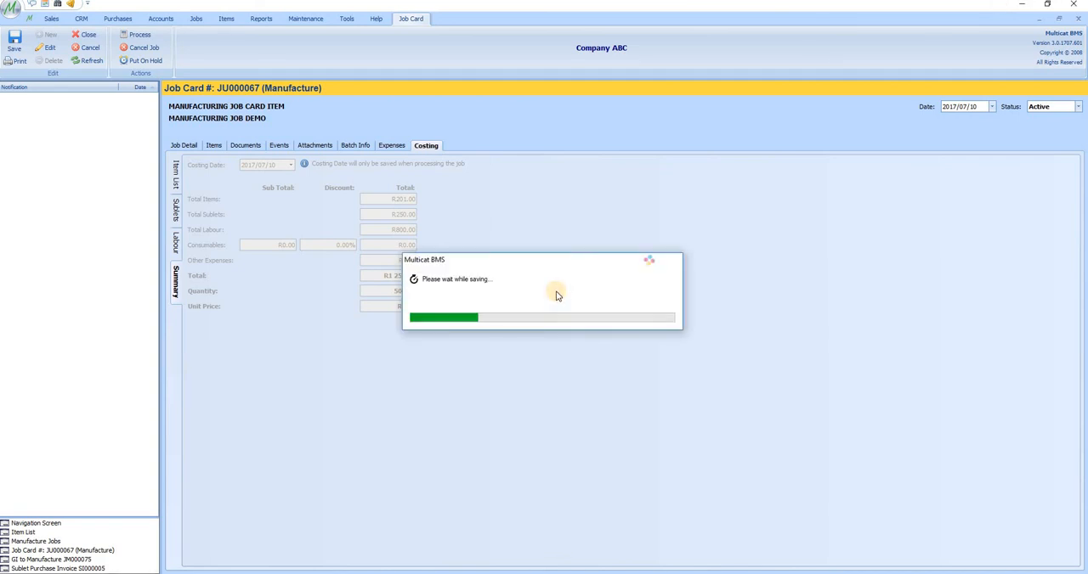
left_click(591, 317)
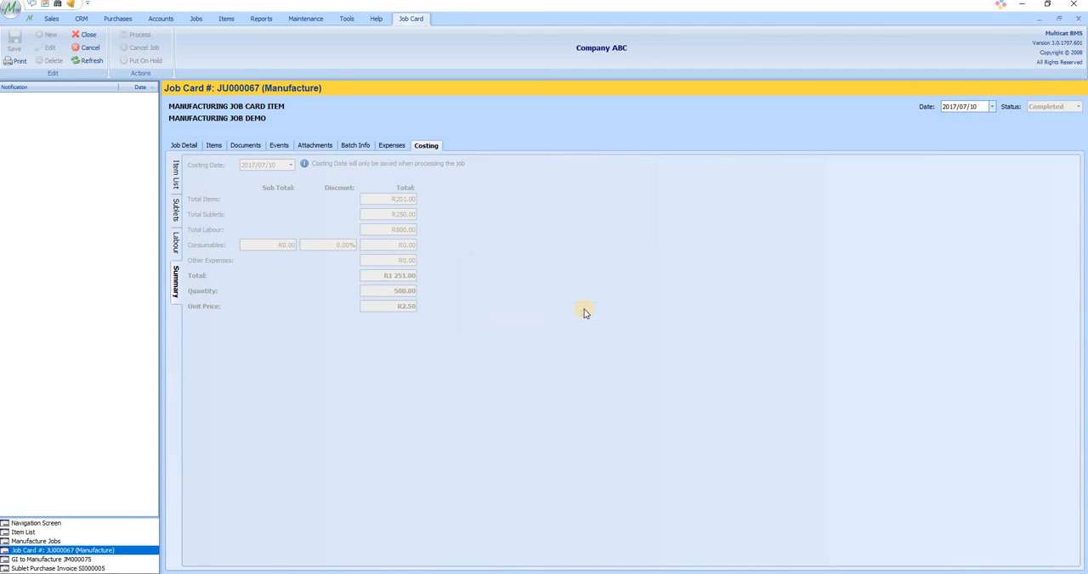
Reopen MANUFACTURING JOB CARD ITEM from the item list, review its on-hand stock after processing the job, and close the record
left_click(32, 541)
left_click(24, 532)
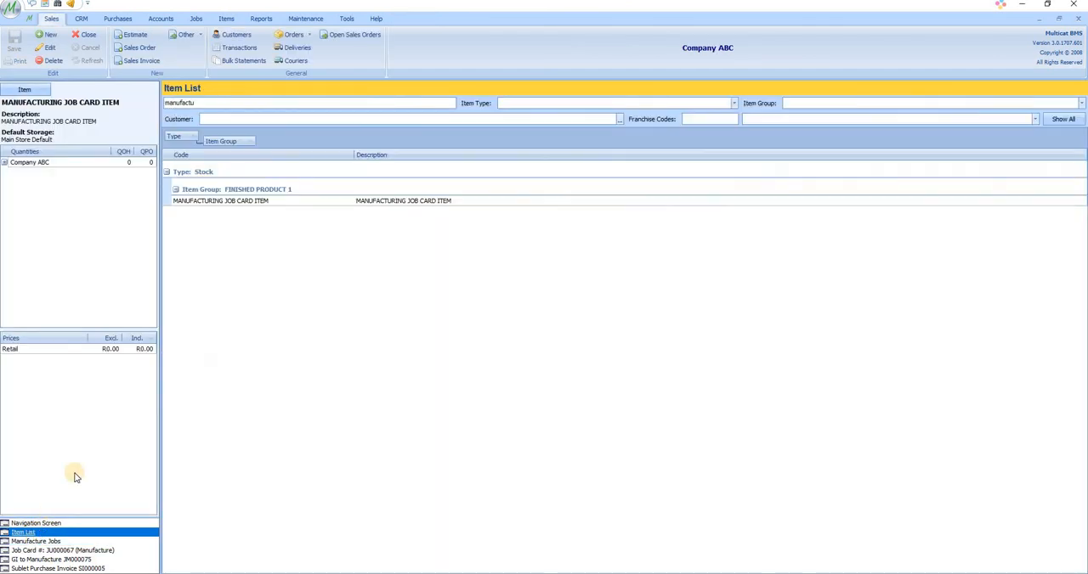
left_click(301, 200)
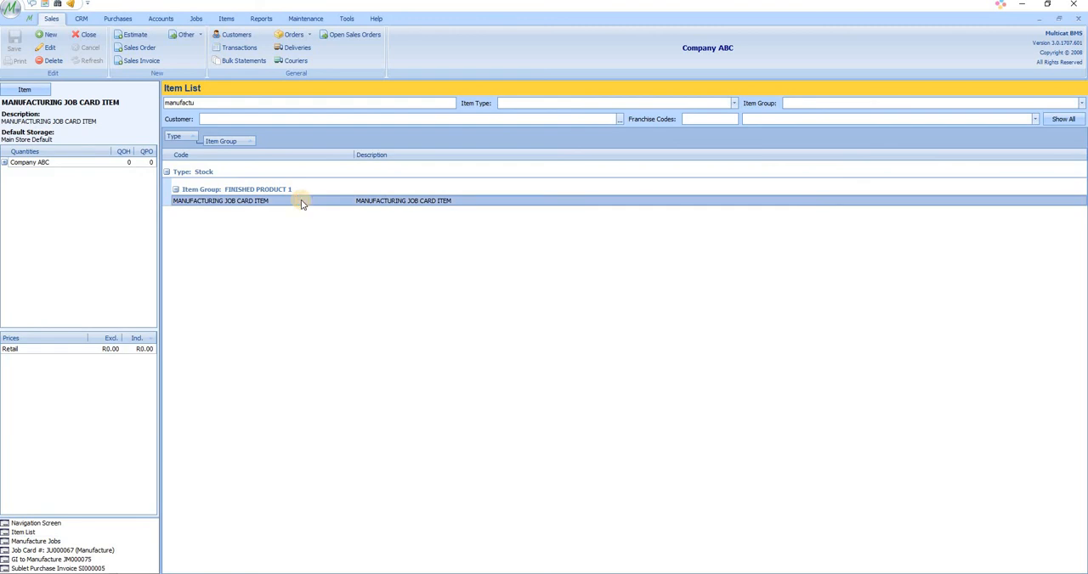
double_click(301, 201)
left_click(333, 142)
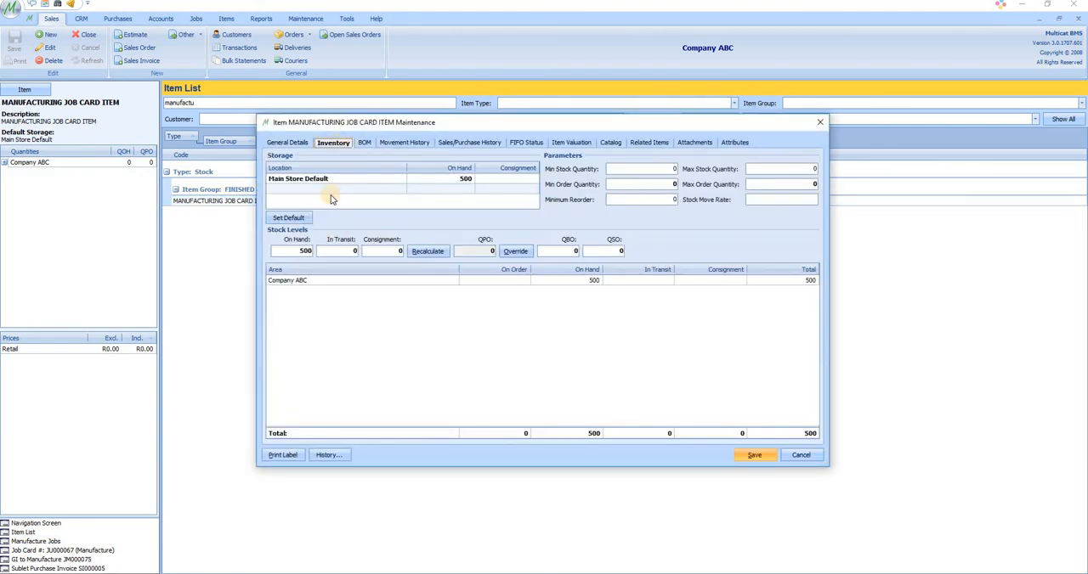
left_click(316, 251)
left_click(820, 122)
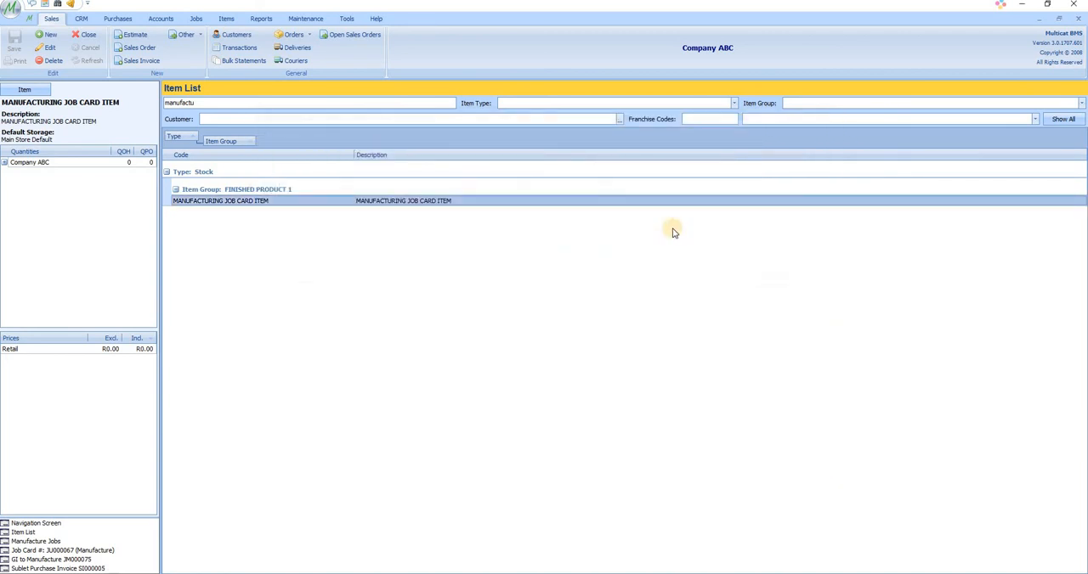